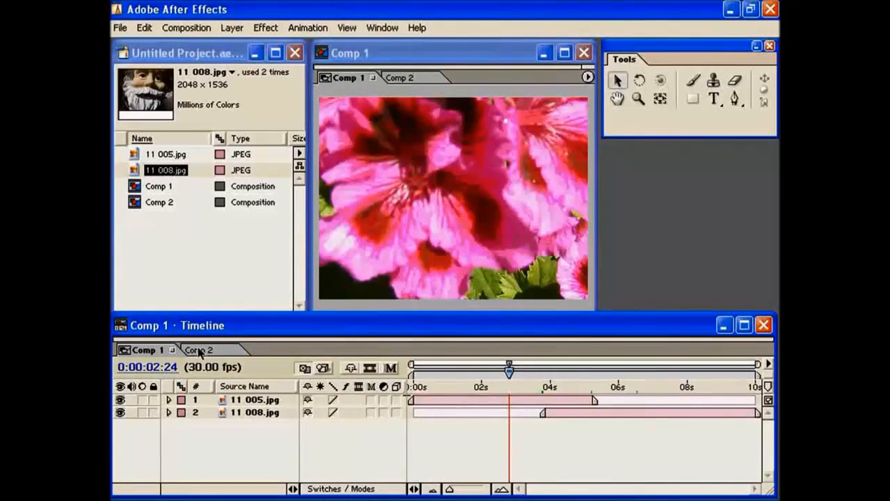
- Compare the Comp 2 and Comp 1 timelines by switching between them, ending on Comp 1
{"action": "left_click", "coordinate": [211, 350]}
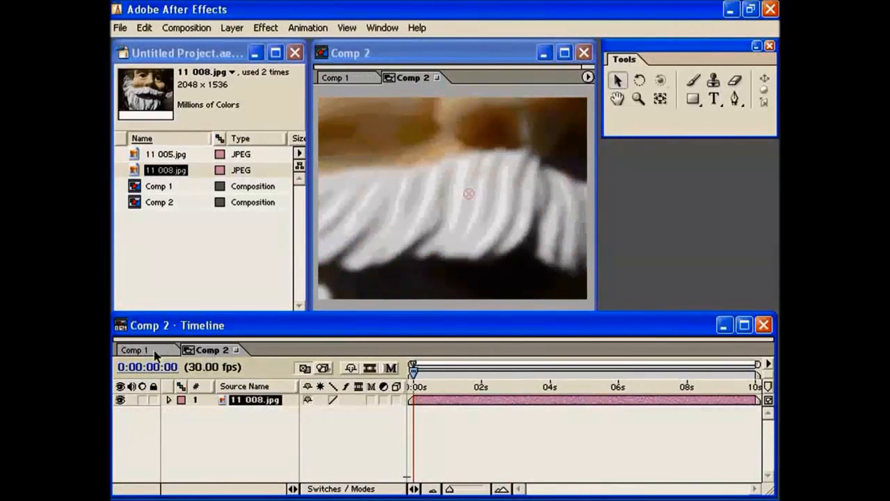
{"action": "left_click", "coordinate": [138, 350]}
{"action": "left_click", "coordinate": [203, 351]}
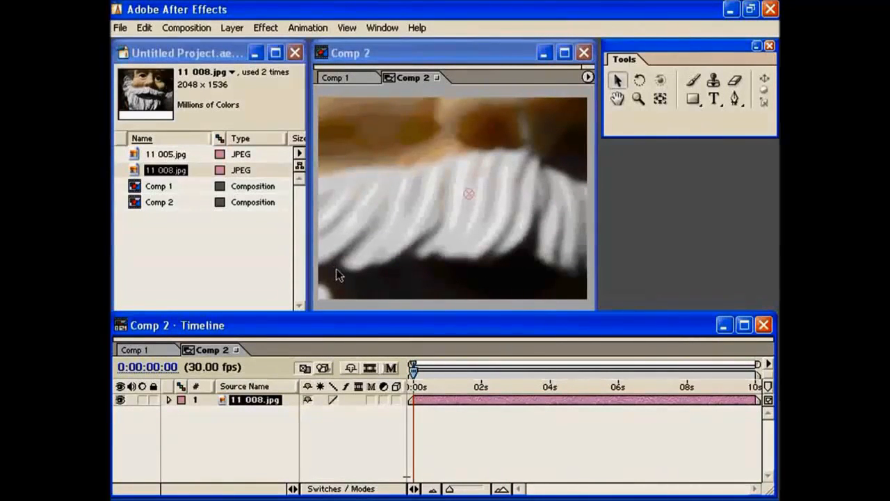
{"action": "left_click", "coordinate": [141, 351]}
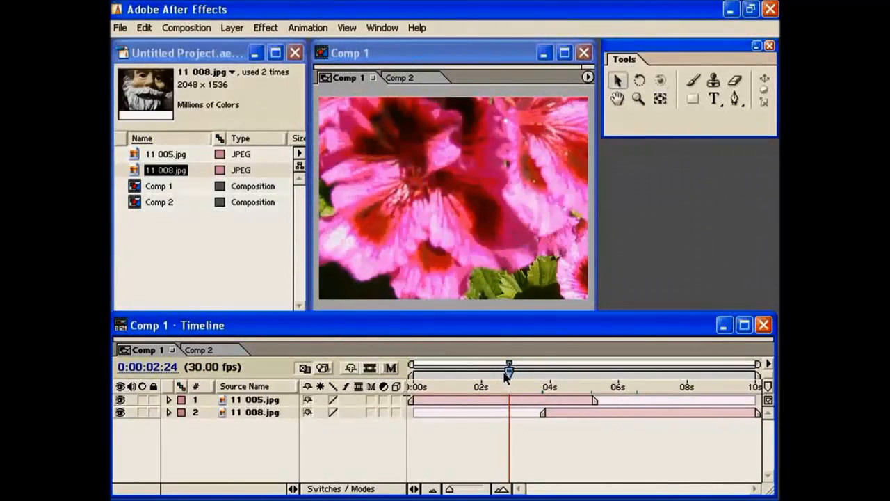
- Scrub the current time through Comp 1, select the 11 005.jpg layer, and stop at 0:00:05:20
{"action": "left_click_drag", "start_coordinate": [509, 371], "coordinate": [512, 372]}
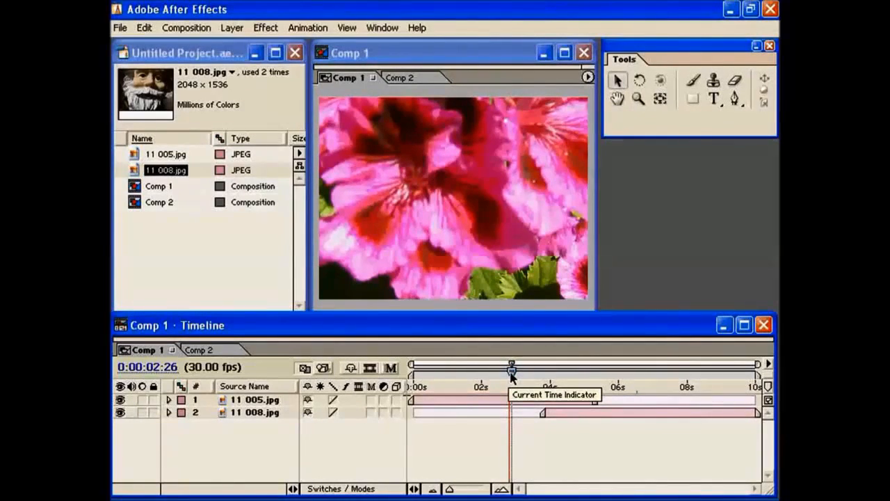
{"action": "left_click_drag", "start_coordinate": [512, 372], "coordinate": [478, 372]}
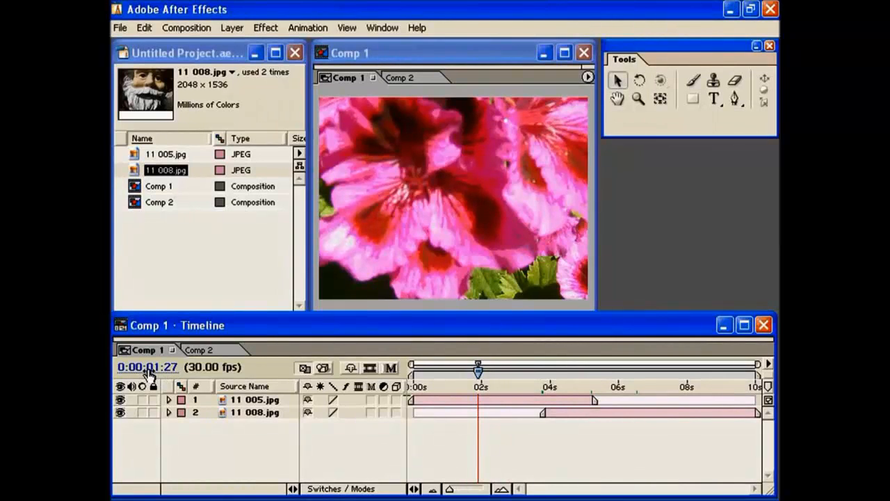
{"action": "left_click_drag", "start_coordinate": [149, 372], "coordinate": [205, 373]}
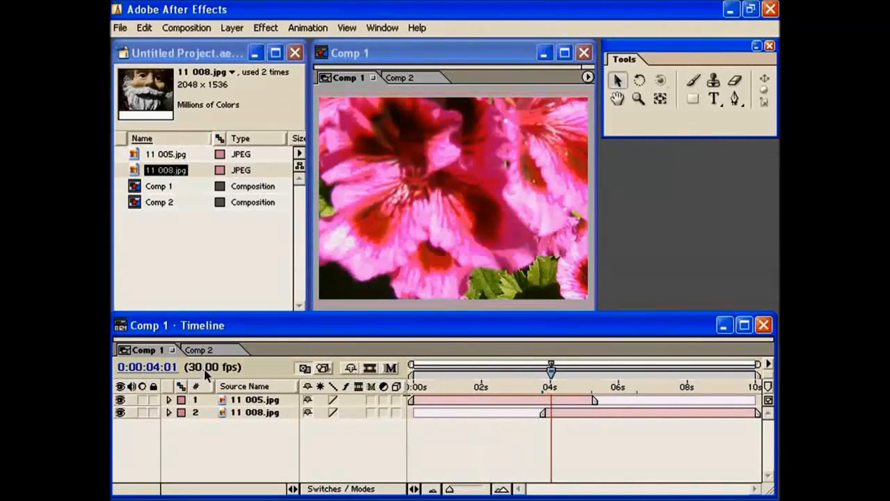
{"action": "left_click", "coordinate": [451, 404]}
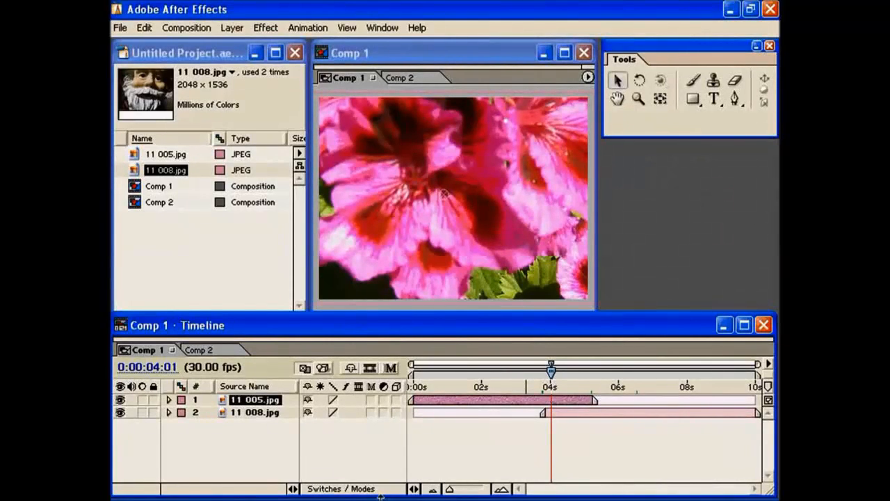
{"action": "left_click_drag", "start_coordinate": [550, 369], "coordinate": [607, 369]}
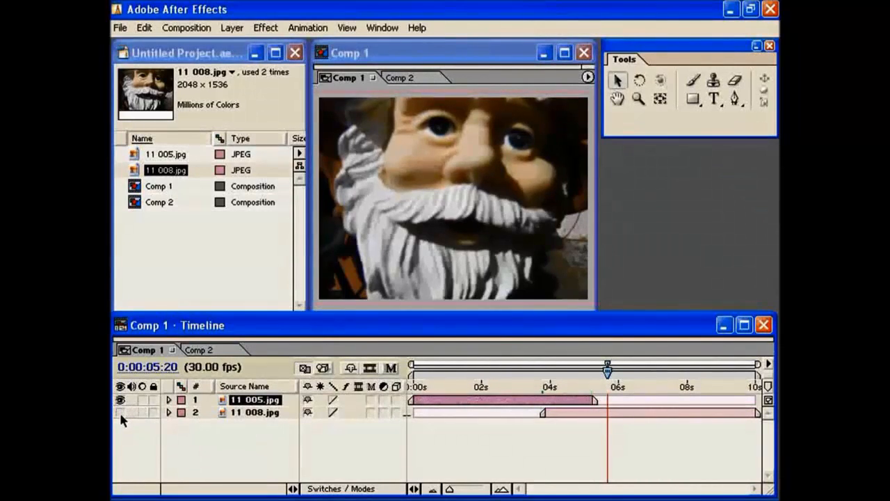
- Hide and reshow the 11 008.jpg layer, and turn its Solo switch on and off
{"action": "left_click", "coordinate": [120, 413]}
{"action": "left_click", "coordinate": [120, 412]}
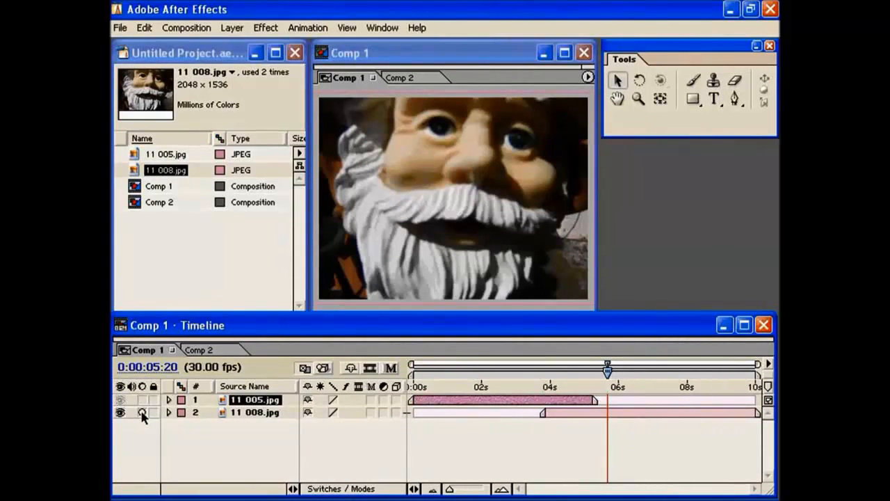
{"action": "left_click", "coordinate": [141, 413]}
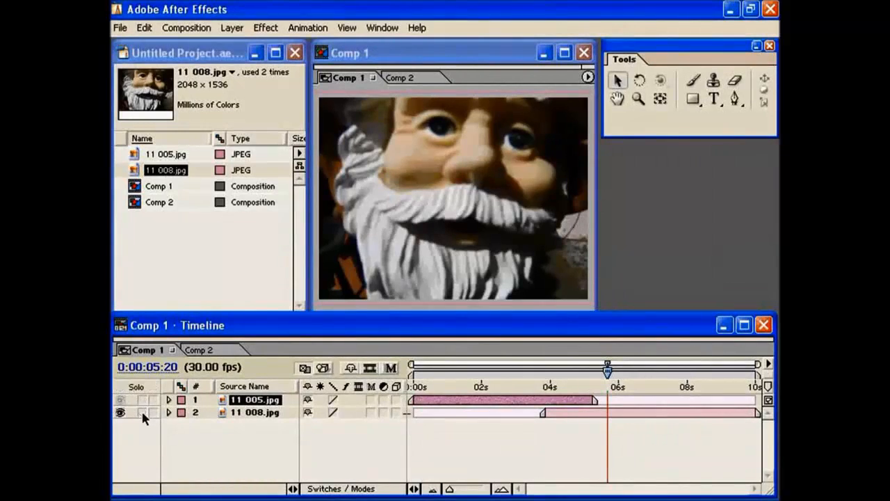
{"action": "left_click", "coordinate": [142, 412]}
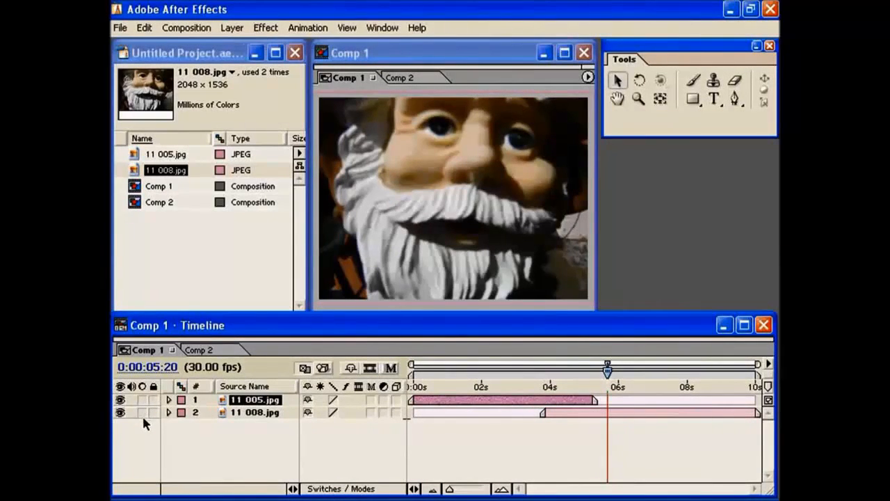
- Lock the 11 008.jpg layer, try to select it while locked, and unlock it
{"action": "left_click", "coordinate": [153, 413]}
{"action": "left_click", "coordinate": [560, 423]}
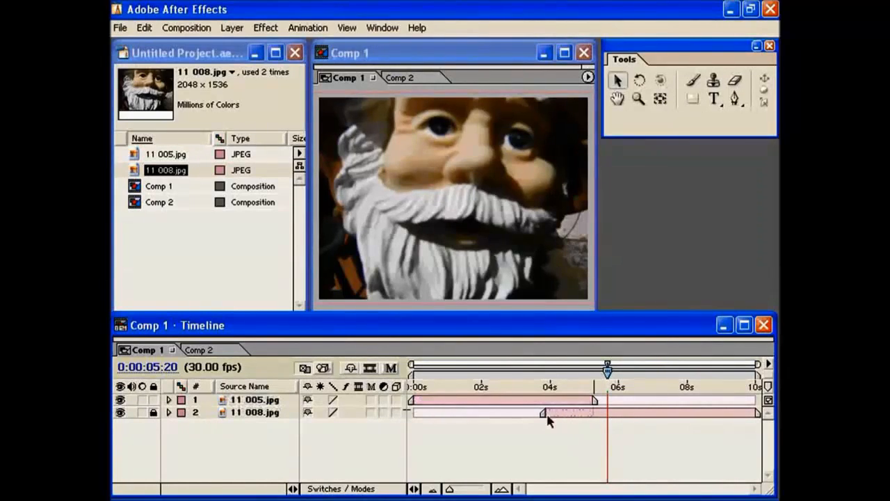
{"action": "left_click", "coordinate": [267, 415]}
{"action": "left_click", "coordinate": [201, 432]}
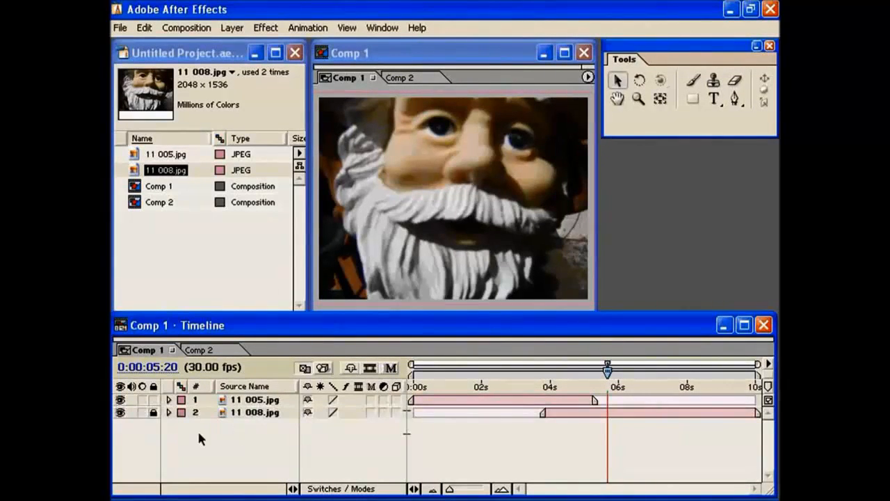
{"action": "left_click", "coordinate": [154, 413]}
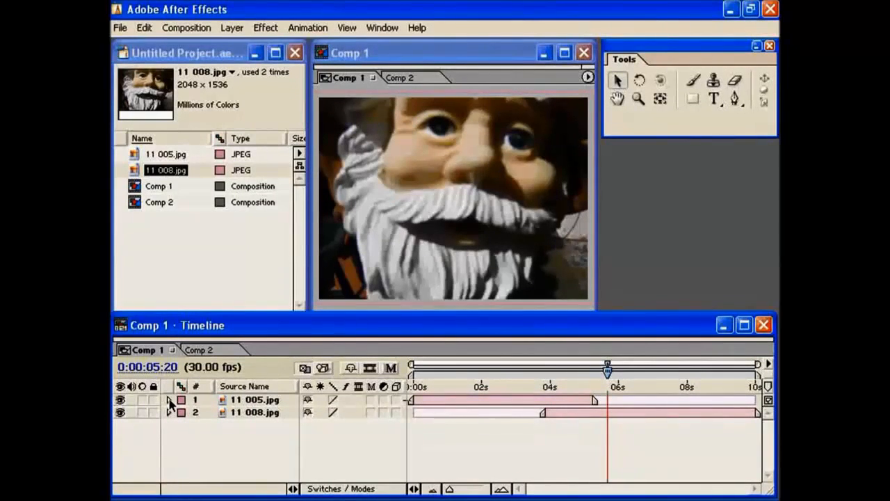
- Expand the 11 005.jpg layer to examine its Transform properties, and collapse it again
{"action": "left_click", "coordinate": [168, 400]}
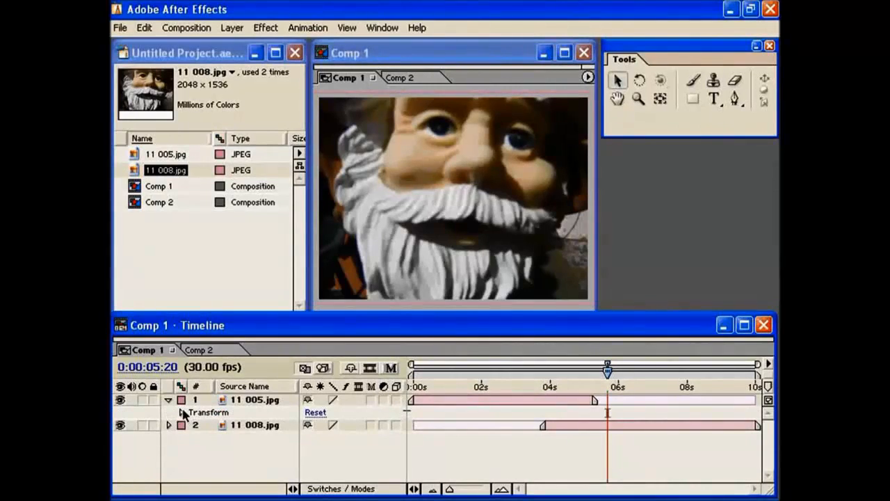
{"action": "left_click", "coordinate": [182, 413]}
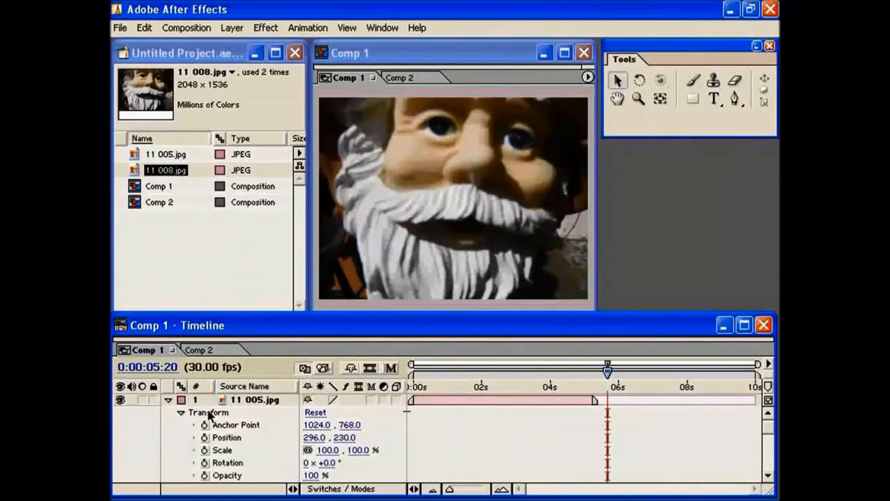
{"action": "scroll", "coordinate": [254, 415], "scroll_direction": "down", "scroll_amount": 1}
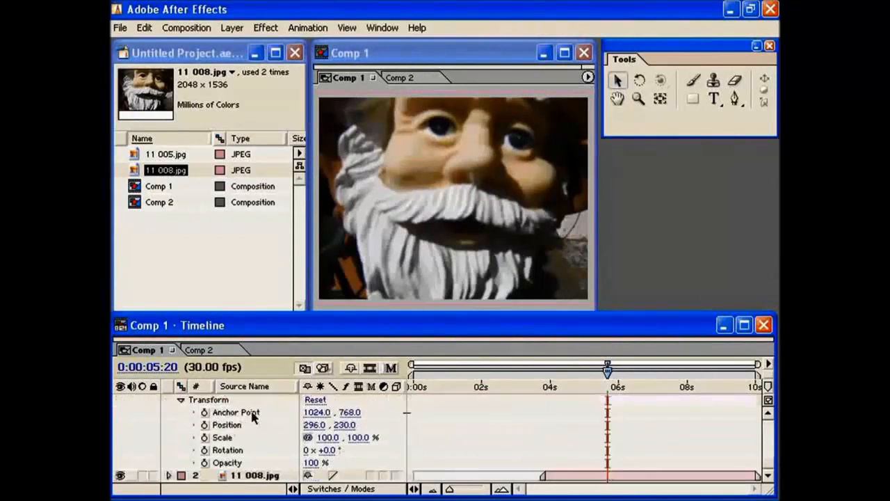
{"action": "left_click", "coordinate": [181, 401]}
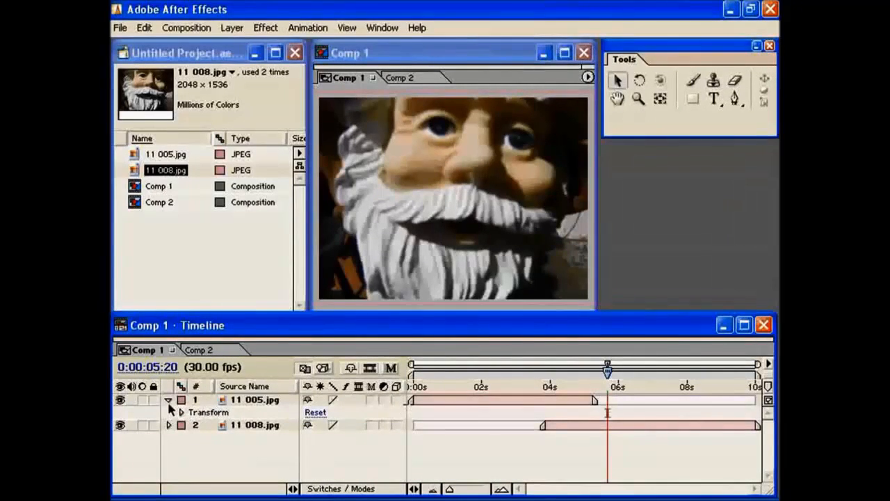
{"action": "left_click", "coordinate": [168, 400]}
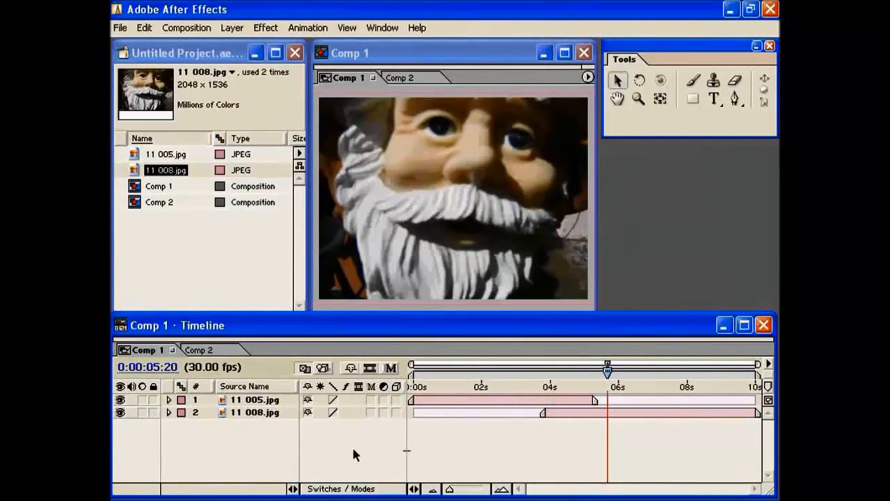
- Show the In, Out, Duration and Stretch columns to examine the layer timing, and hide them again
{"action": "left_click", "coordinate": [414, 489]}
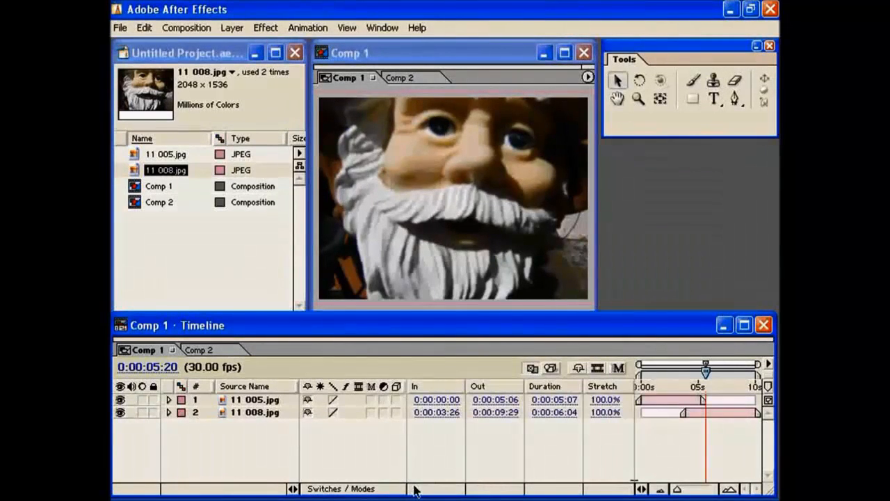
{"action": "left_click", "coordinate": [641, 489]}
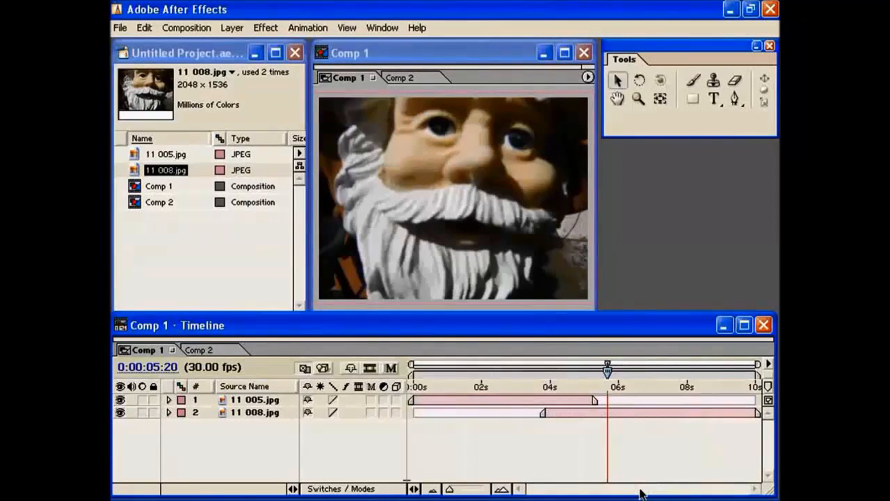
{"action": "left_click", "coordinate": [293, 489]}
{"action": "left_click", "coordinate": [290, 490]}
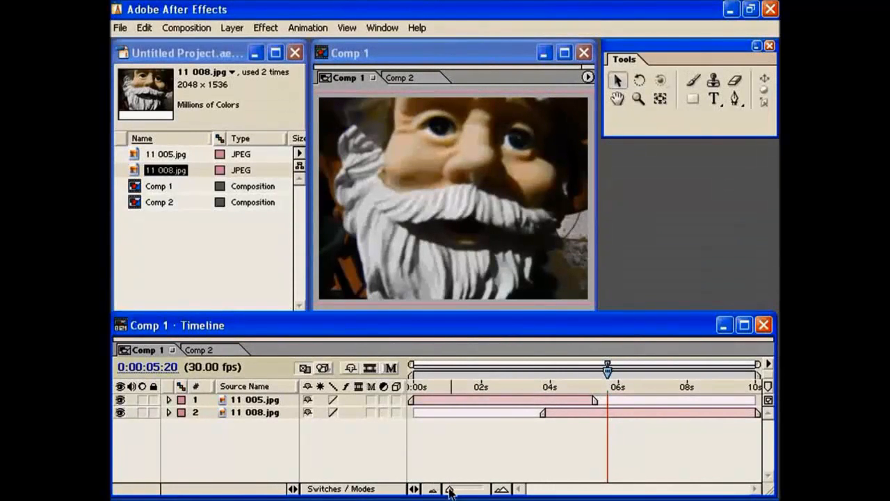
- Move the current time to 0:00:04:11 and adjust the time zoom of the Comp 1 timeline
{"action": "mouse_move", "coordinate": [450, 492]}
{"action": "left_mouse_down"}
{"action": "mouse_move", "coordinate": [477, 492]}
{"action": "mouse_move", "coordinate": [450, 492]}
{"action": "left_mouse_up"}
{"action": "left_click_drag", "start_coordinate": [609, 370], "coordinate": [563, 370]}
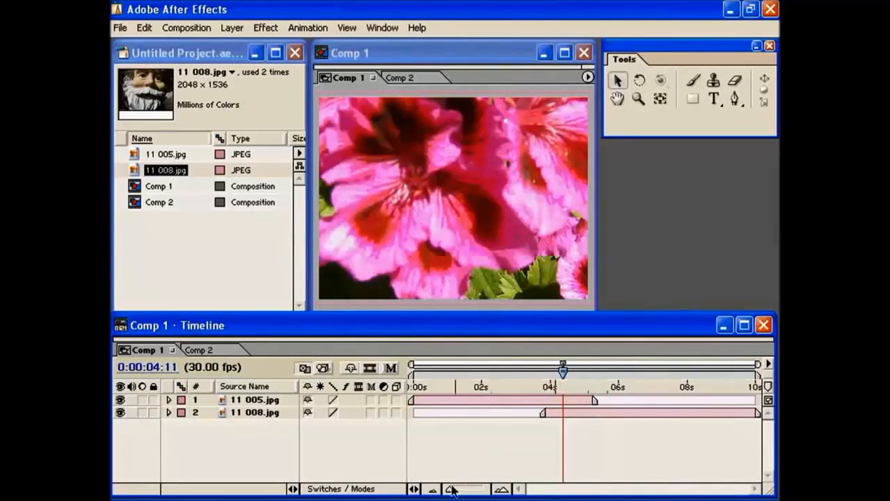
{"action": "left_click_drag", "start_coordinate": [450, 492], "coordinate": [459, 493]}
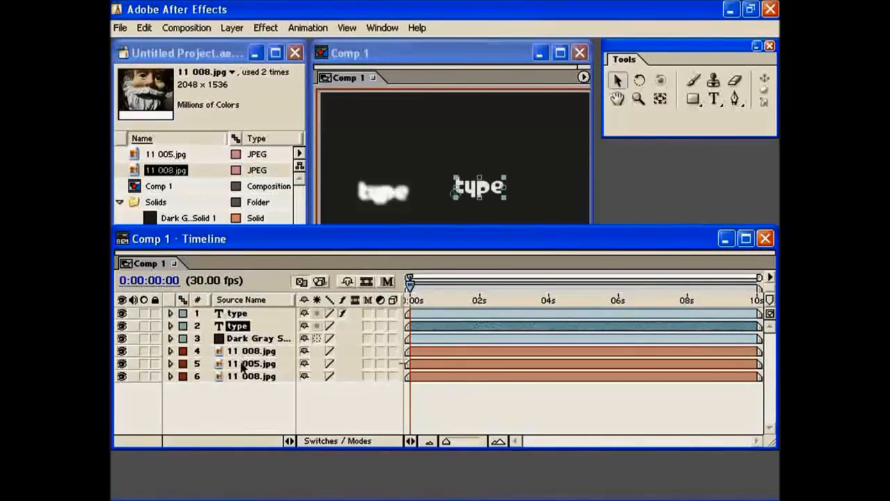
- Try a Red label on the topmost type layer, and set its label colour back to Blue
{"action": "left_click", "coordinate": [237, 314]}
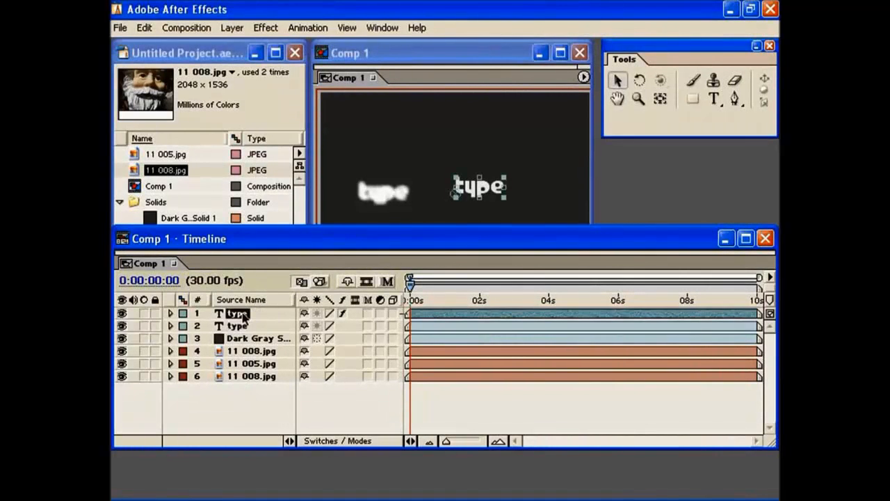
{"action": "left_click", "coordinate": [245, 326]}
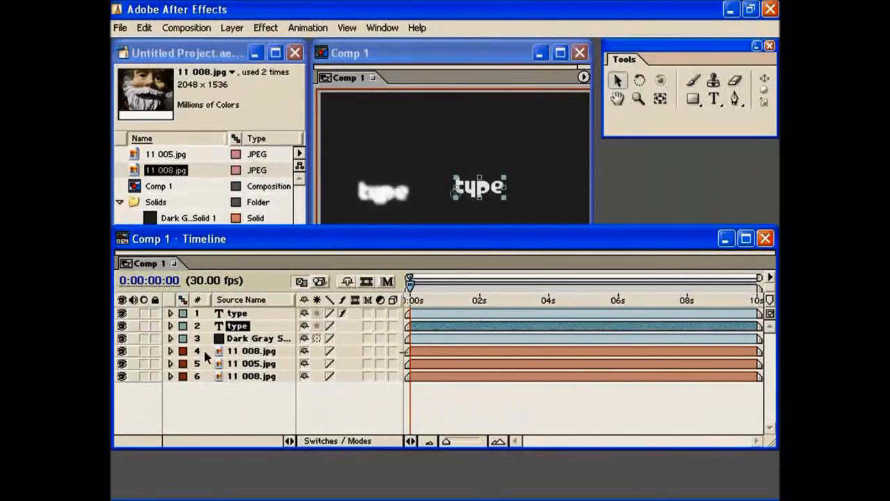
{"action": "left_click", "coordinate": [182, 314]}
{"action": "left_click", "coordinate": [199, 376]}
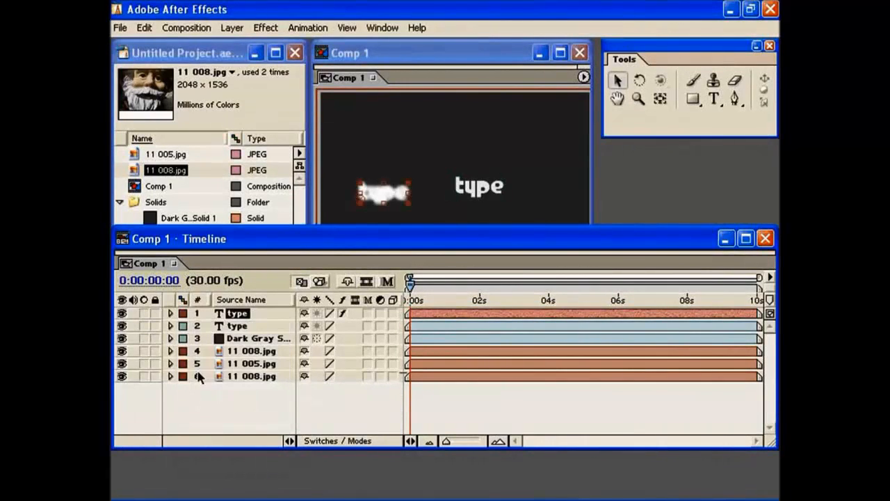
{"action": "left_click", "coordinate": [183, 313]}
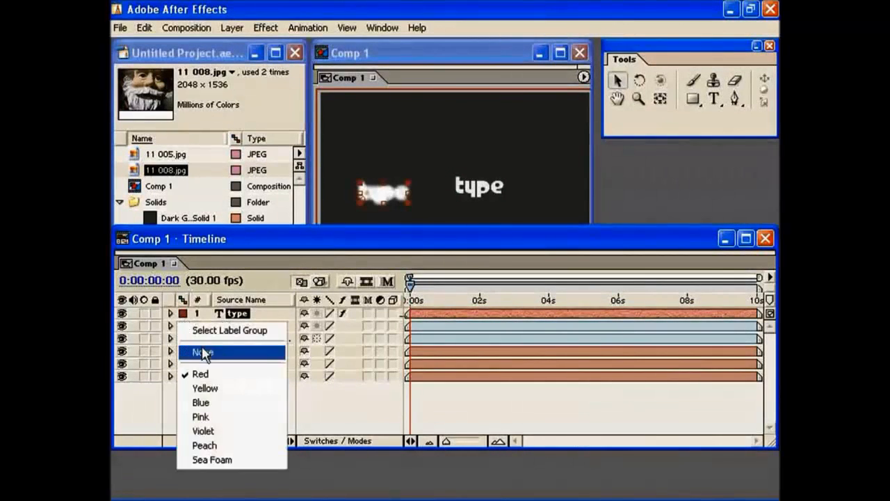
{"action": "left_click", "coordinate": [211, 403]}
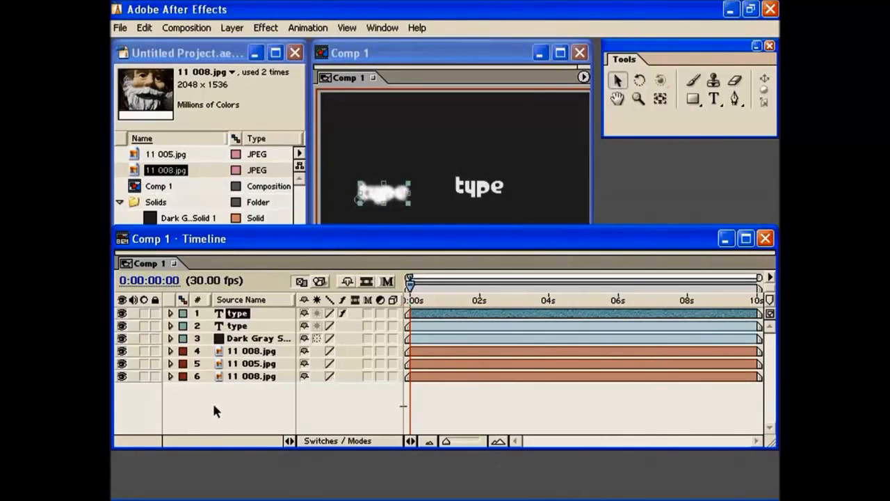
- Expand the topmost type layer to examine its property groups and Text options, and collapse the Text group
{"action": "left_click", "coordinate": [170, 314]}
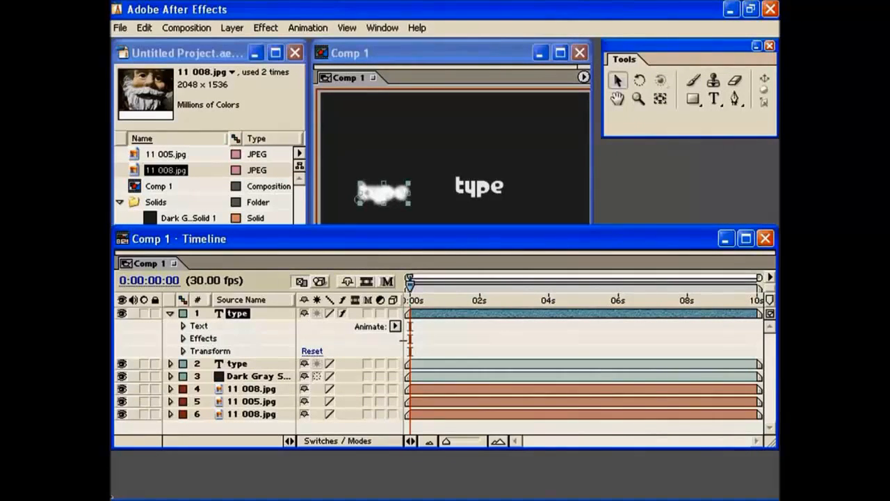
{"action": "left_click", "coordinate": [183, 326]}
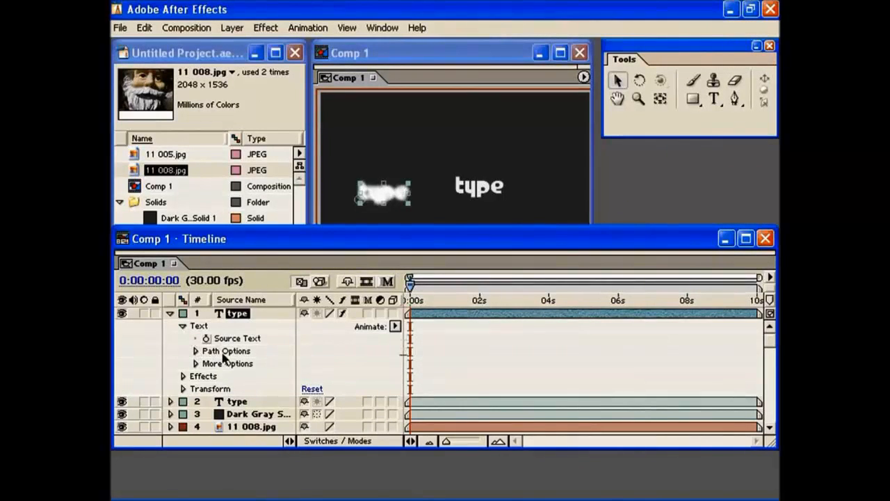
{"action": "left_click", "coordinate": [183, 326]}
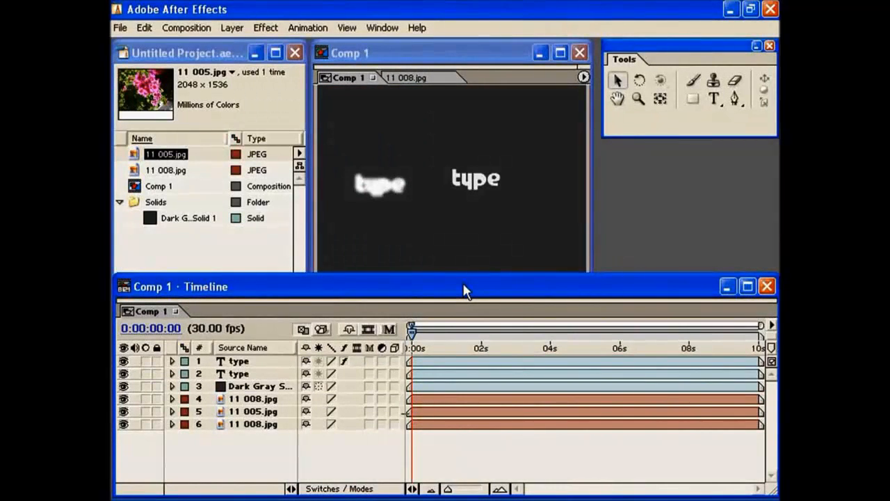
- Trim the topmost type layer to start at about 2 seconds and end a little after 6 seconds
{"action": "left_click", "coordinate": [529, 362]}
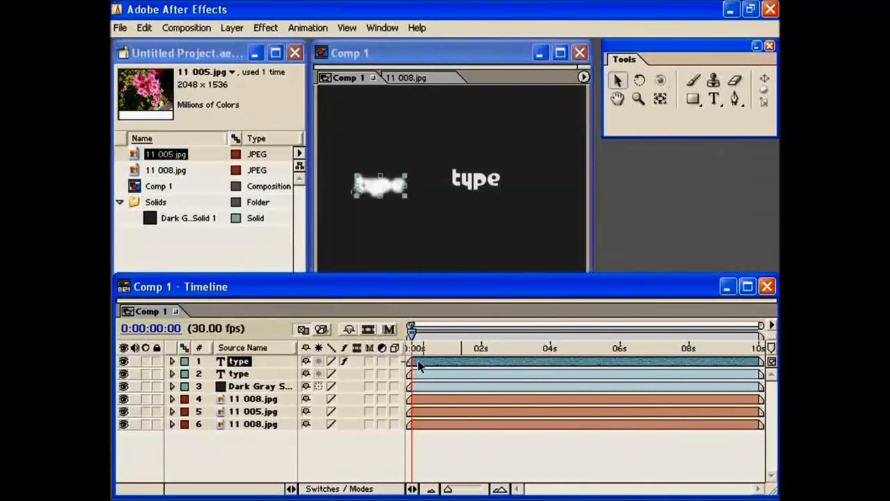
{"action": "left_click_drag", "start_coordinate": [409, 367], "coordinate": [478, 374]}
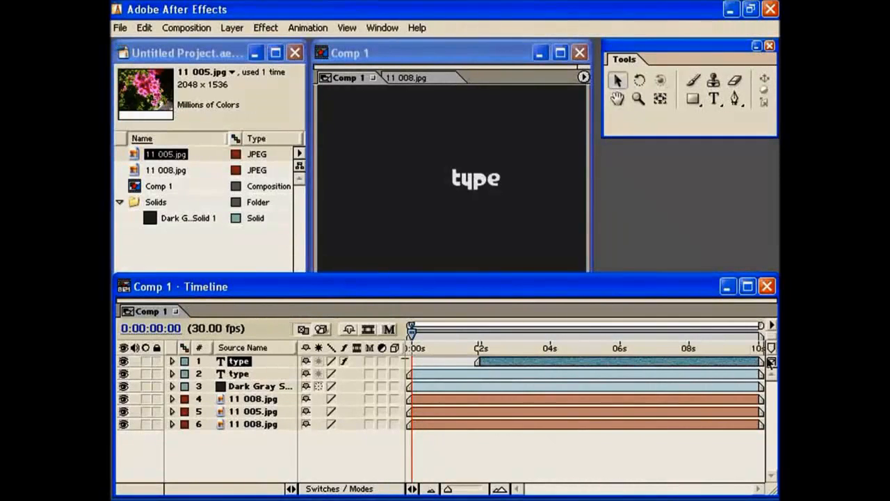
{"action": "left_click_drag", "start_coordinate": [762, 367], "coordinate": [634, 372]}
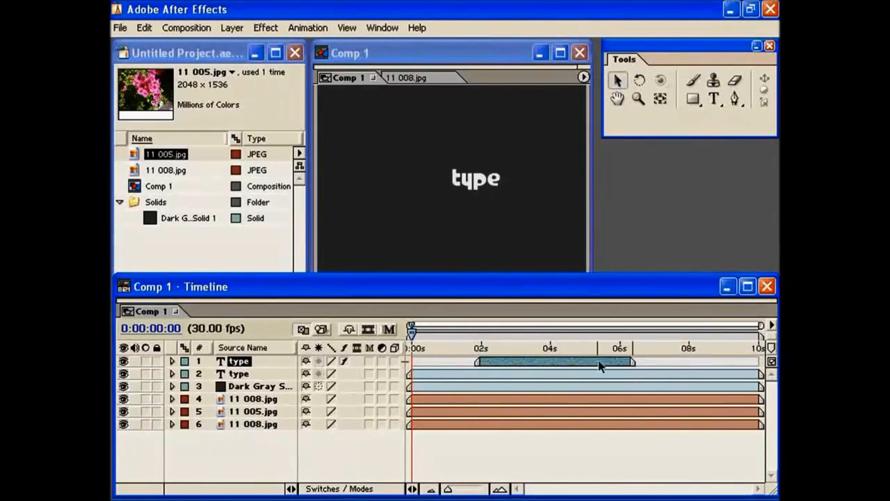
- Try sliding the trimmed type layer in time and slipping its content behind the in and out points
{"action": "mouse_move", "coordinate": [538, 368]}
{"action": "left_mouse_down"}
{"action": "mouse_move", "coordinate": [619, 369]}
{"action": "mouse_move", "coordinate": [519, 375]}
{"action": "mouse_move", "coordinate": [540, 375]}
{"action": "left_mouse_up"}
{"action": "left_click", "coordinate": [693, 361]}
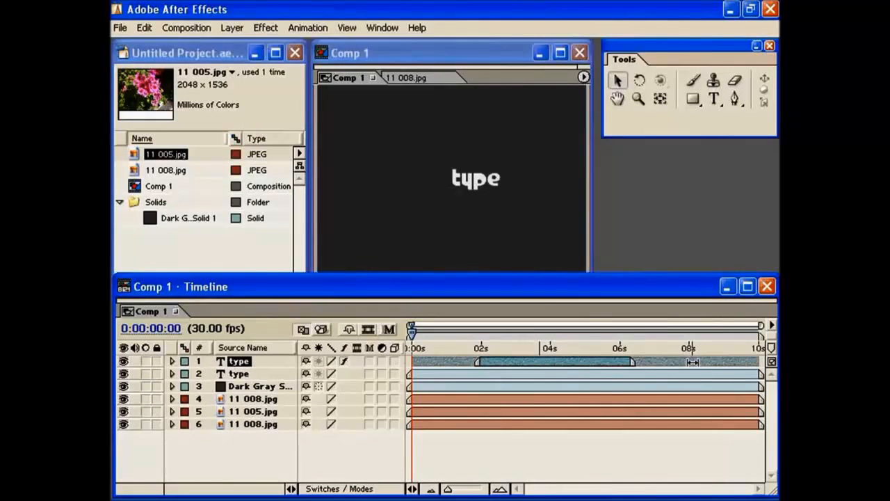
{"action": "mouse_move", "coordinate": [693, 362]}
{"action": "left_mouse_down"}
{"action": "mouse_move", "coordinate": [609, 363]}
{"action": "mouse_move", "coordinate": [693, 363]}
{"action": "left_mouse_up"}
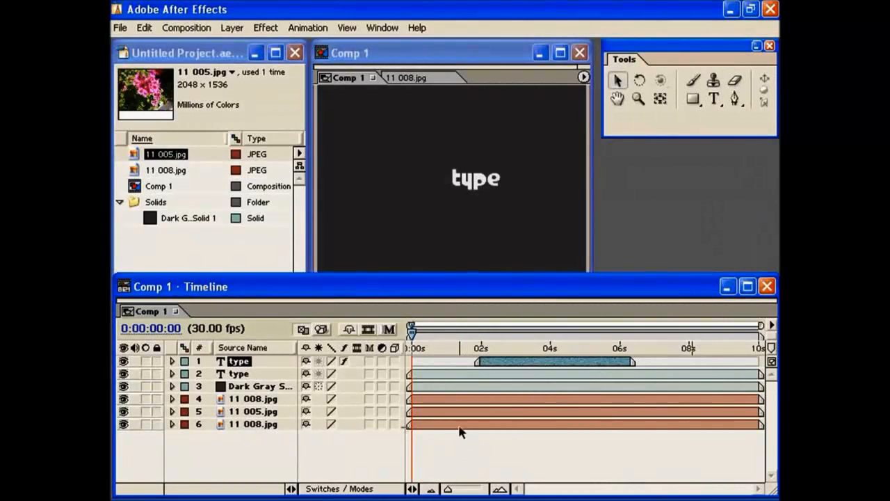
- Hide the dark gray solid layer to see the image beneath it, and show the layer again
{"action": "left_click", "coordinate": [123, 386]}
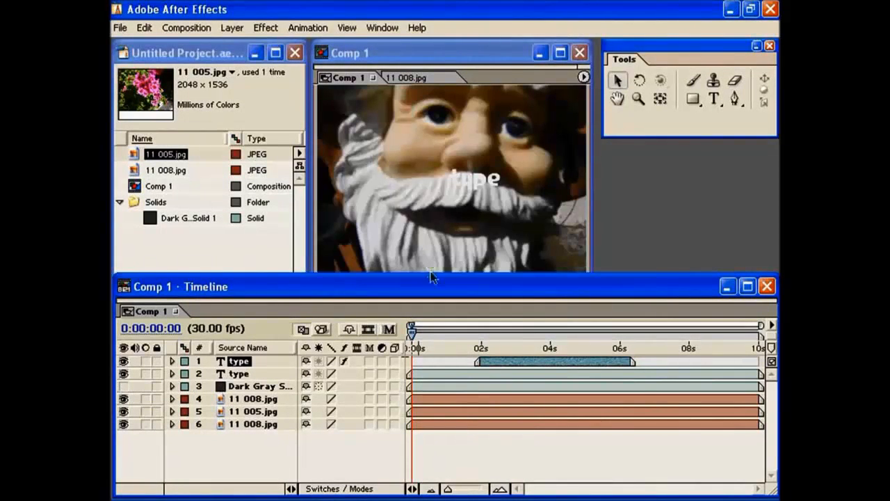
{"action": "left_click", "coordinate": [124, 387]}
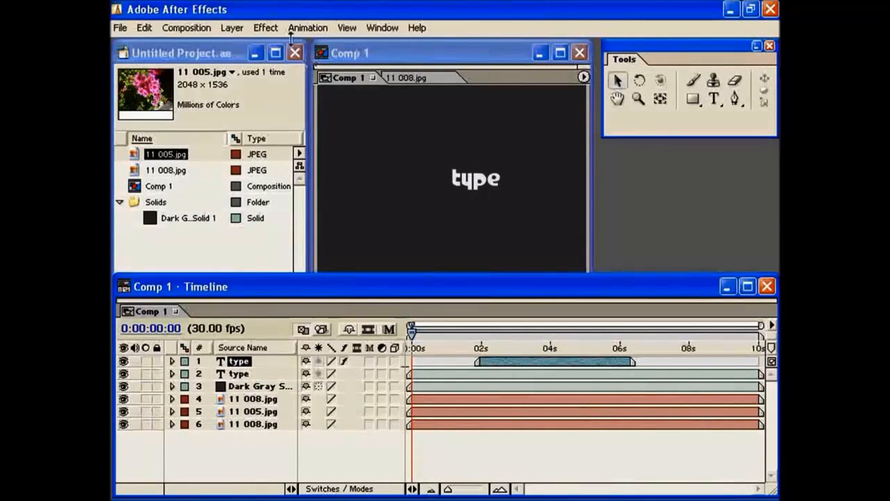
- Create a new dark gray solid as the topmost layer of Comp 1, keeping the default solid settings
{"action": "left_click", "coordinate": [231, 28]}
{"action": "mouse_move", "coordinate": [247, 46]}
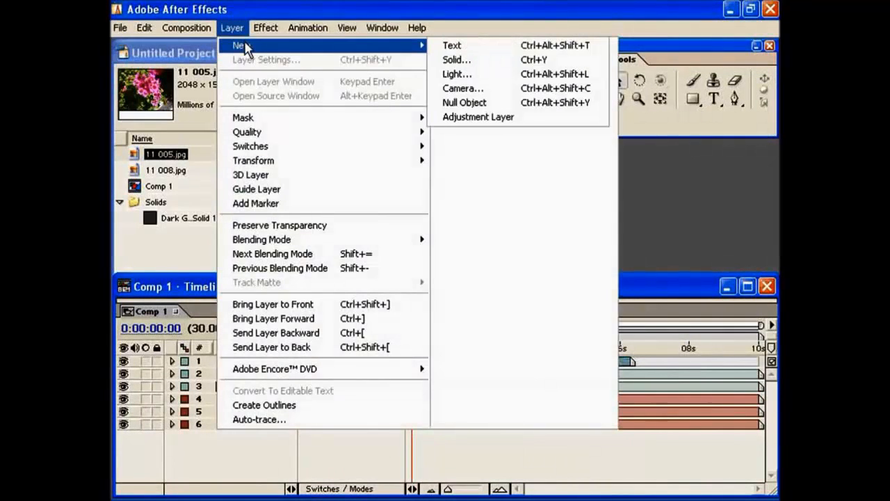
{"action": "left_click", "coordinate": [459, 60]}
{"action": "left_click", "coordinate": [551, 420]}
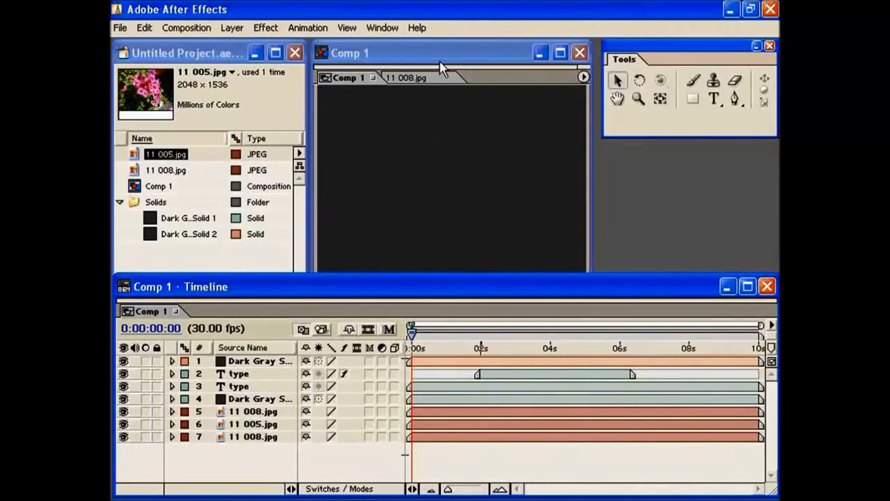
- With no layer selected, add another dark gray solid layer of 640 × 480 pixels with square pixels
{"action": "left_click", "coordinate": [249, 362]}
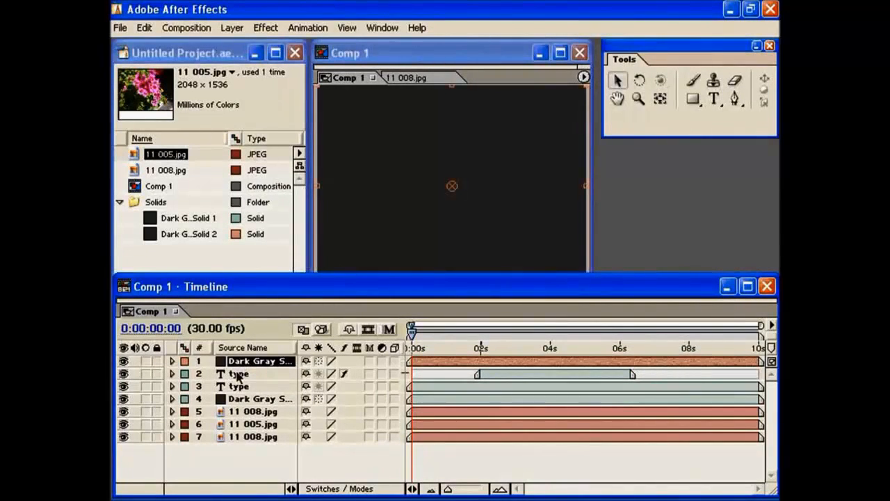
{"action": "left_click", "coordinate": [239, 453]}
{"action": "right_click", "coordinate": [240, 455]}
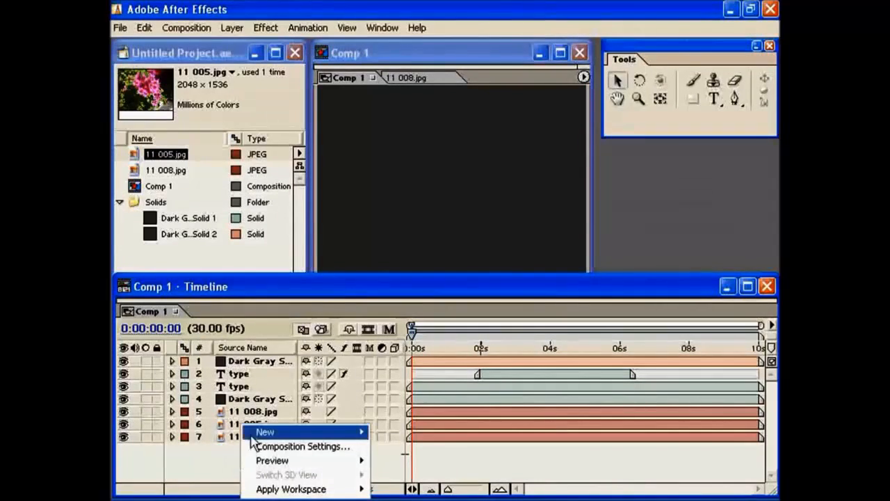
{"action": "mouse_move", "coordinate": [259, 432]}
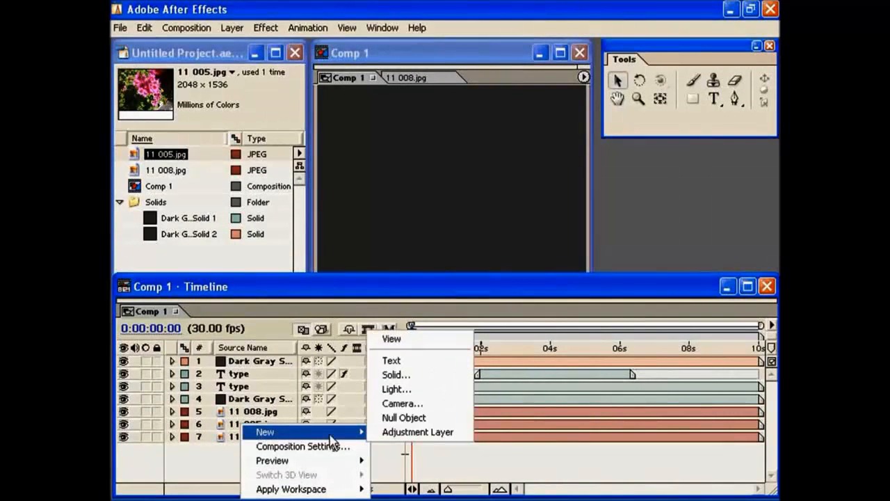
{"action": "left_click", "coordinate": [402, 376]}
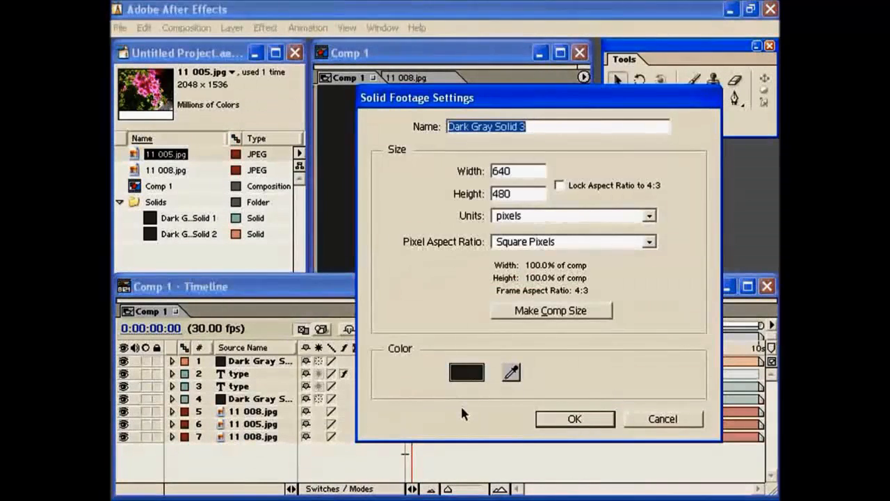
{"action": "left_click", "coordinate": [575, 419]}
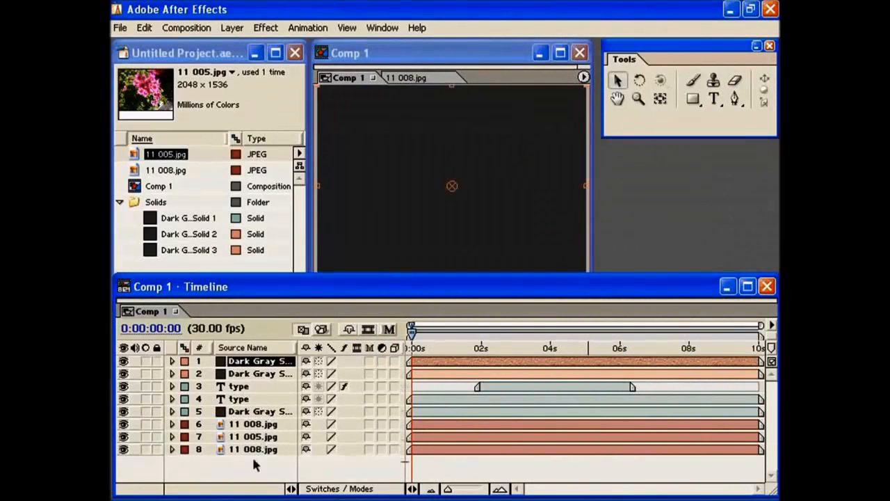
- Delete the two newly added dark gray solid layers from the top of the layer stack
{"action": "key", "text": "Delete"}
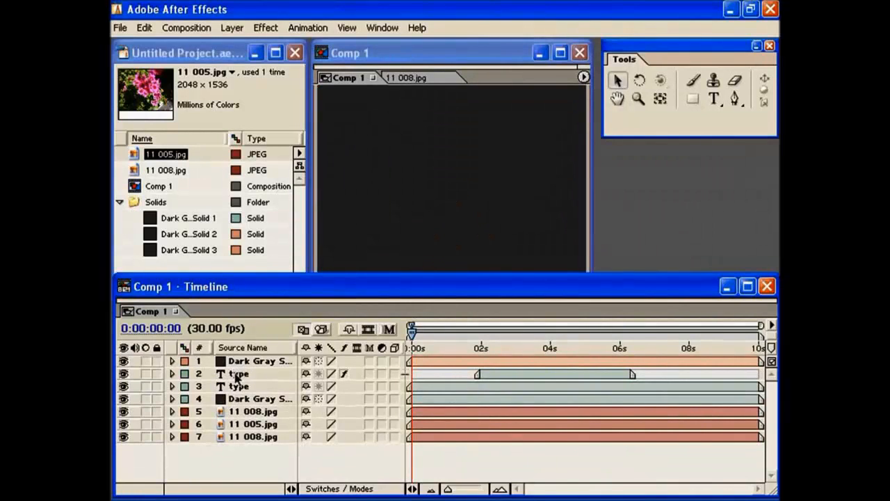
{"action": "left_click", "coordinate": [237, 361]}
{"action": "key", "text": "Delete"}
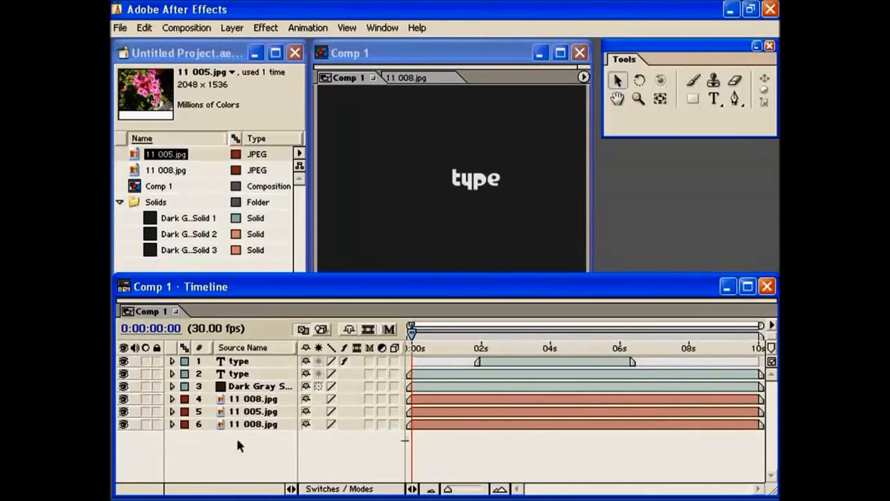
- Examine the commands available for the topmost type layer, and leave the layer unselected
{"action": "left_click", "coordinate": [239, 363]}
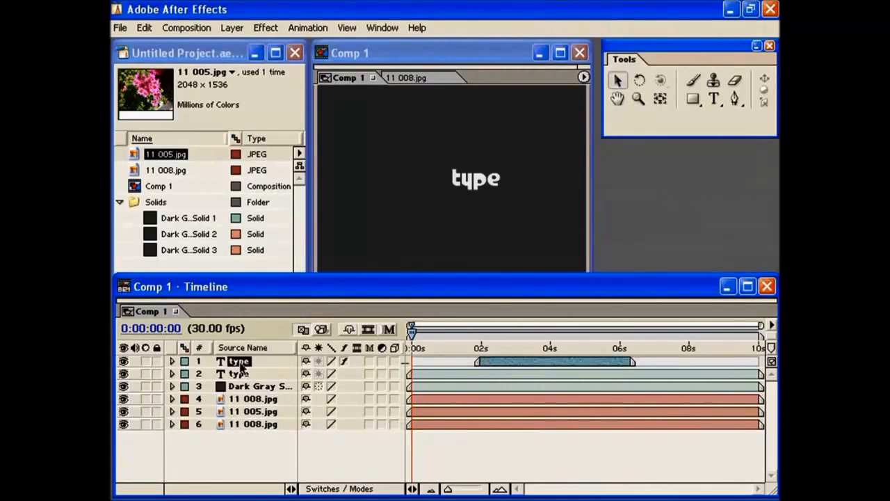
{"action": "right_click", "coordinate": [242, 368]}
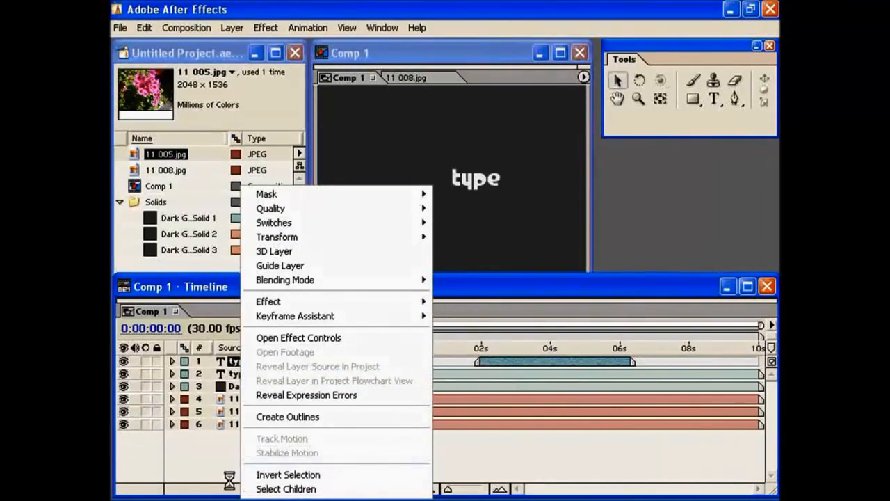
{"action": "left_click", "coordinate": [217, 446]}
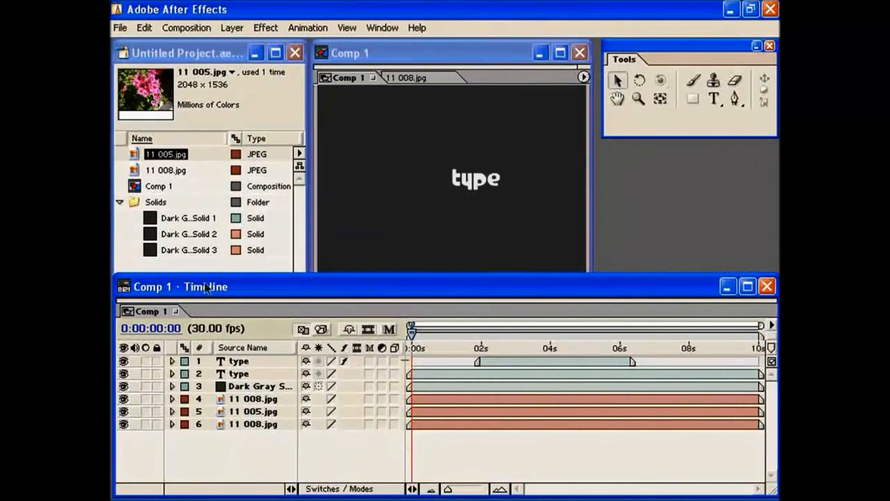
- Add 11 005.jpg as the bottom layer of the timeline and insert 11 008.jpg directly below layer 4
{"action": "left_click", "coordinate": [203, 64]}
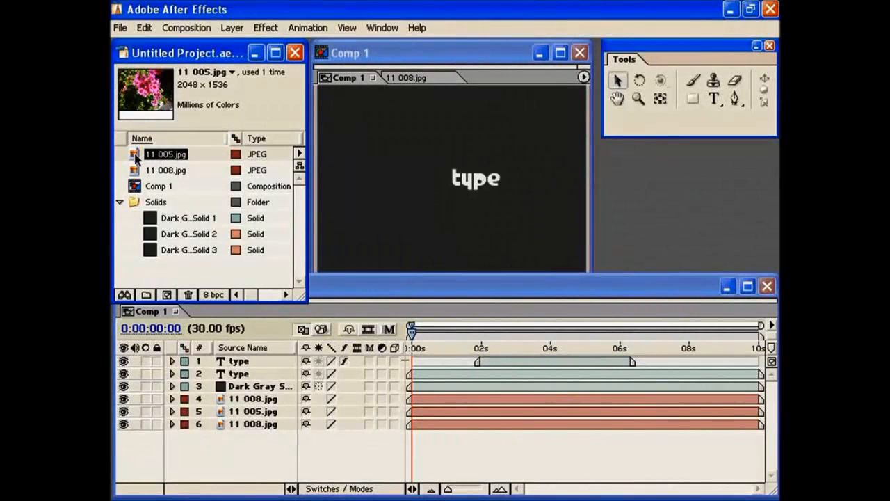
{"action": "left_click_drag", "start_coordinate": [135, 158], "coordinate": [243, 438]}
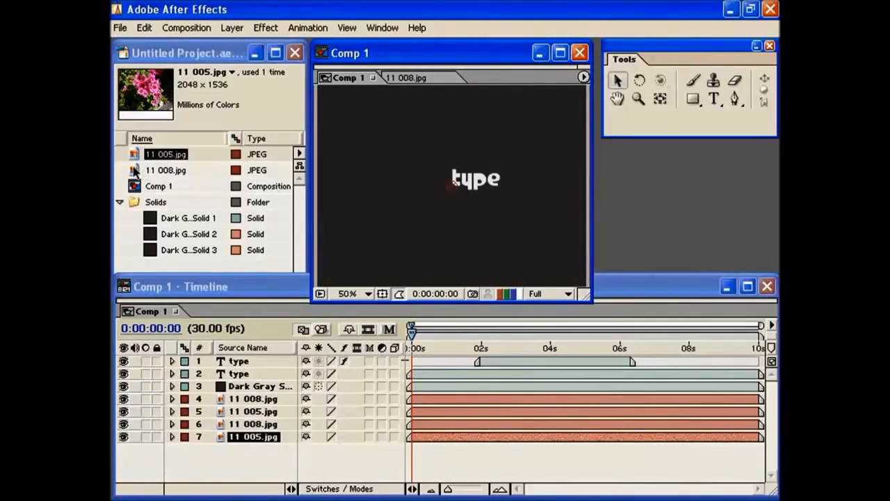
{"action": "left_click_drag", "start_coordinate": [136, 170], "coordinate": [231, 412]}
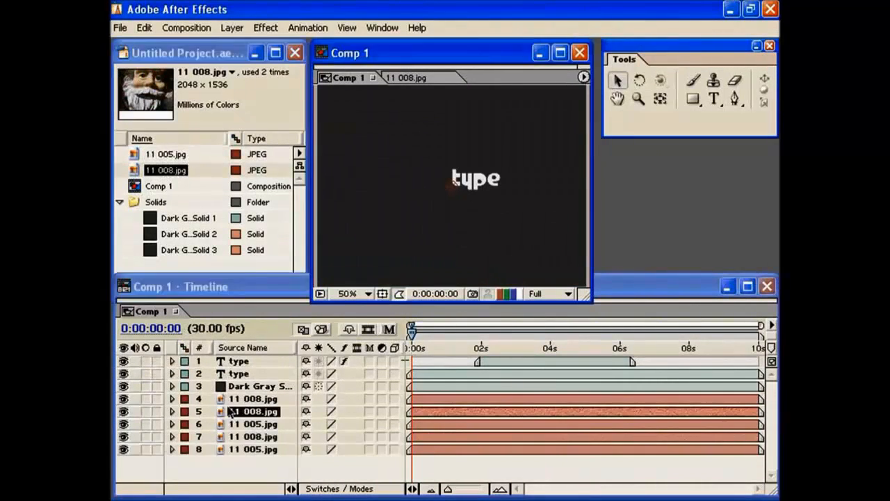
- Delete the just-added 11 008.jpg layer and the bottom 11 005.jpg layer from the timeline
{"action": "key", "text": "Delete"}
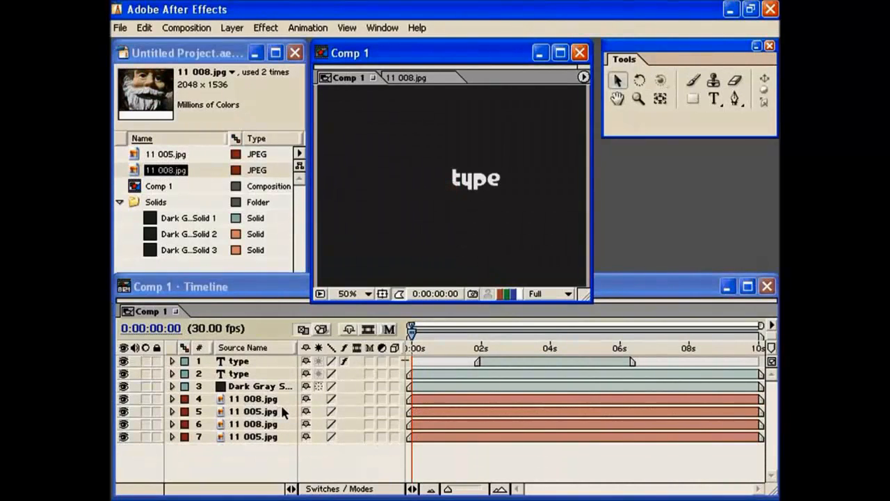
{"action": "left_click", "coordinate": [277, 437]}
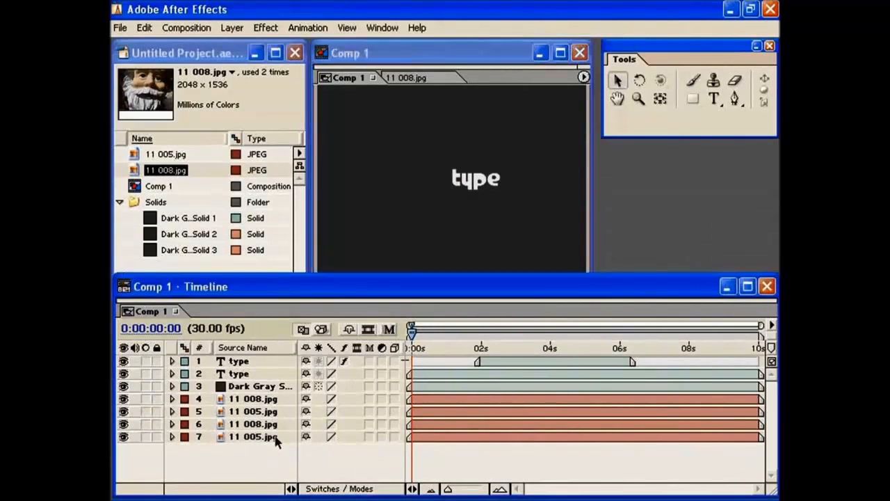
{"action": "key", "text": "Delete"}
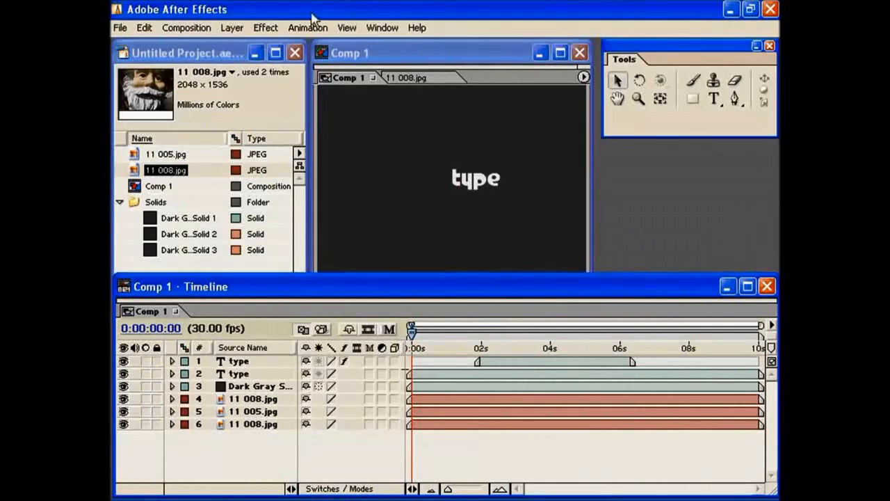
- Place the 11 008.jpg footage at the centre of the Comp 1 composition view
{"action": "left_click", "coordinate": [186, 55]}
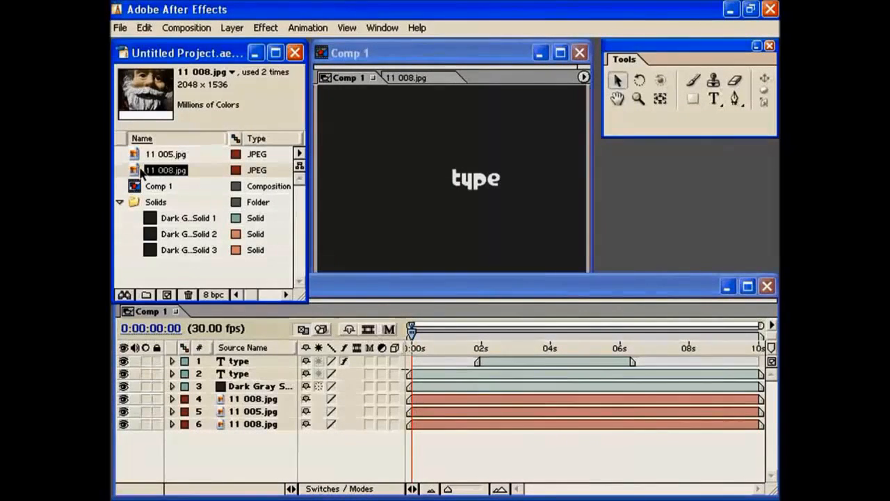
{"action": "left_click_drag", "start_coordinate": [139, 168], "coordinate": [452, 184]}
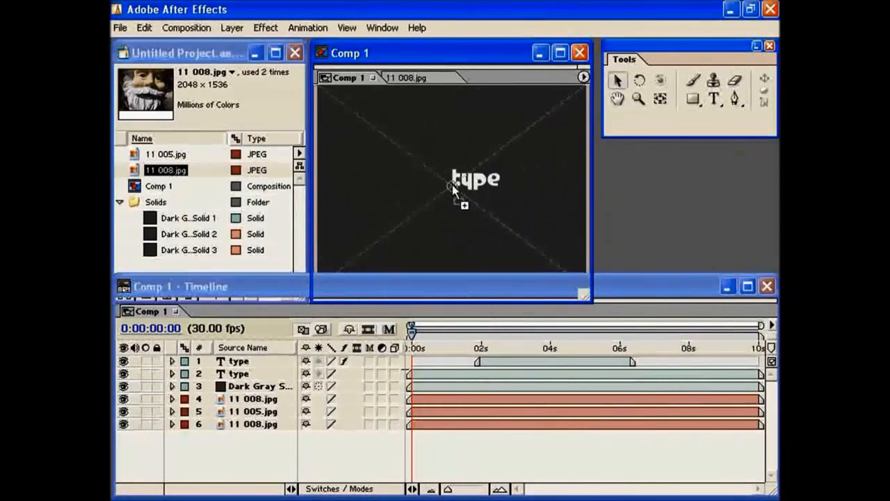
{"action": "left_click", "coordinate": [277, 283]}
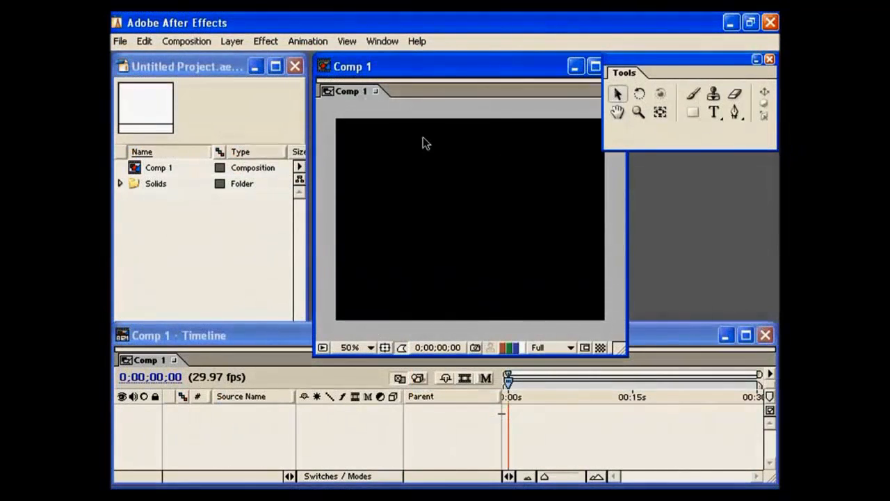
- Create a new text layer in the empty Comp 1 and show the paragraph alignment and indent settings
{"action": "left_click", "coordinate": [231, 41]}
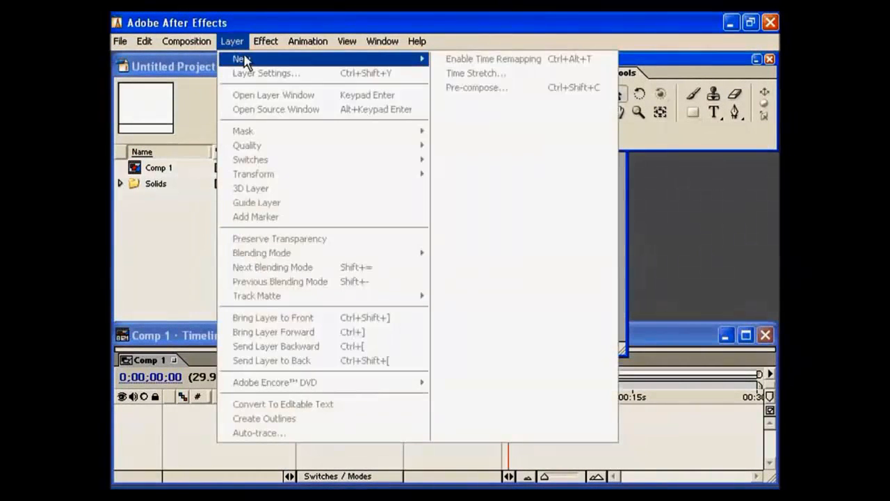
{"action": "mouse_move", "coordinate": [242, 59]}
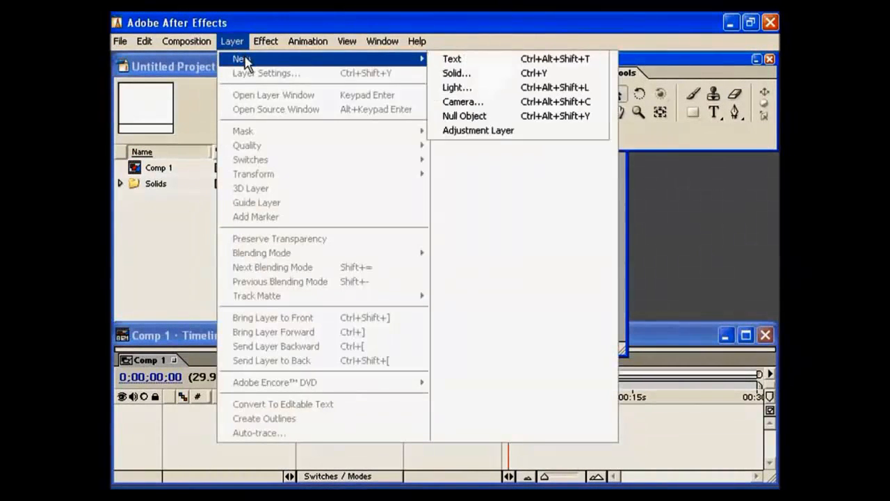
{"action": "left_click", "coordinate": [451, 58]}
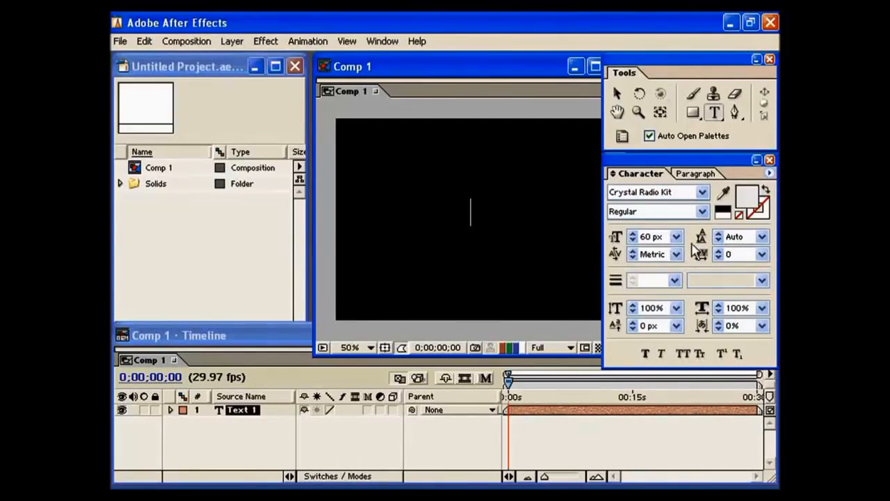
{"action": "left_click", "coordinate": [694, 177]}
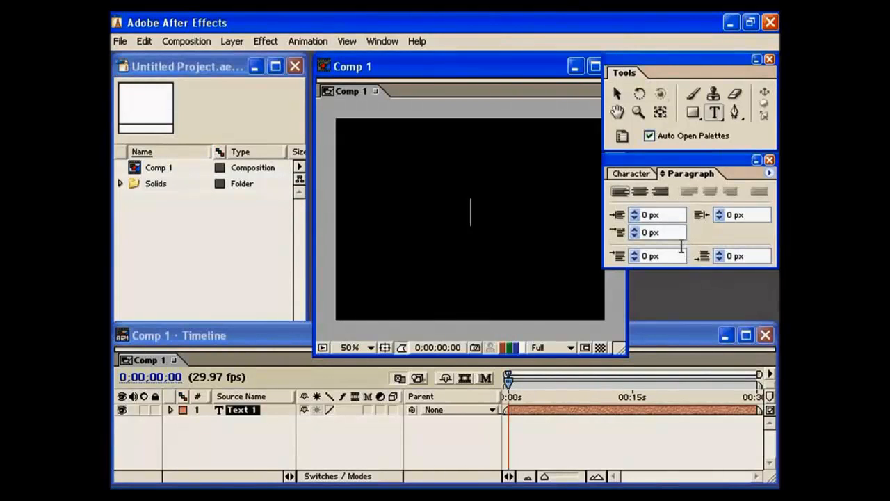
- Enter "dad" as the layer's text, try a second line reading "dad", and remove that second line
{"action": "type", "text": "dad "}
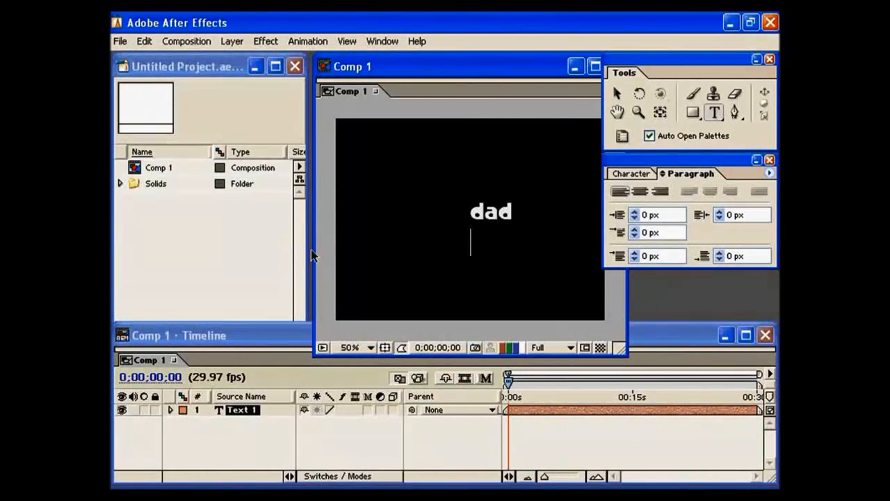
{"action": "type", "text": "dad"}
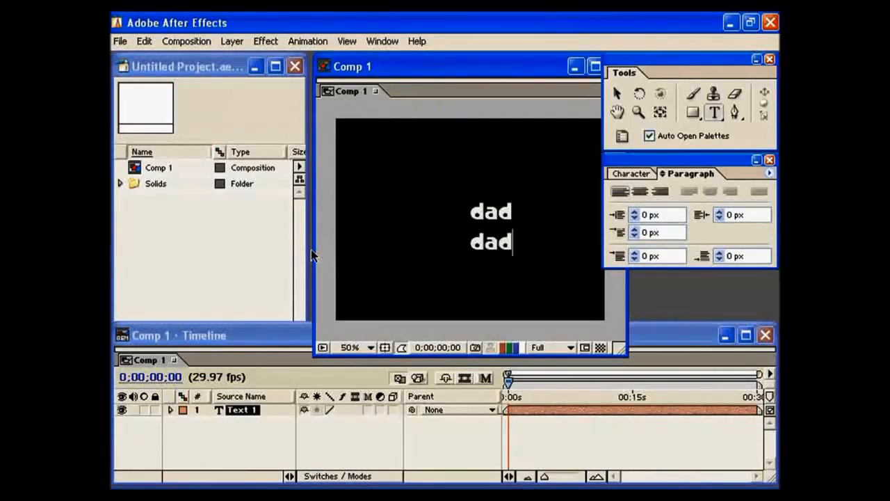
{"action": "key", "text": "BackSpace"}
{"action": "key", "text": "BackSpace"}
{"action": "key", "text": "BackSpace"}
{"action": "key", "text": "BackSpace"}
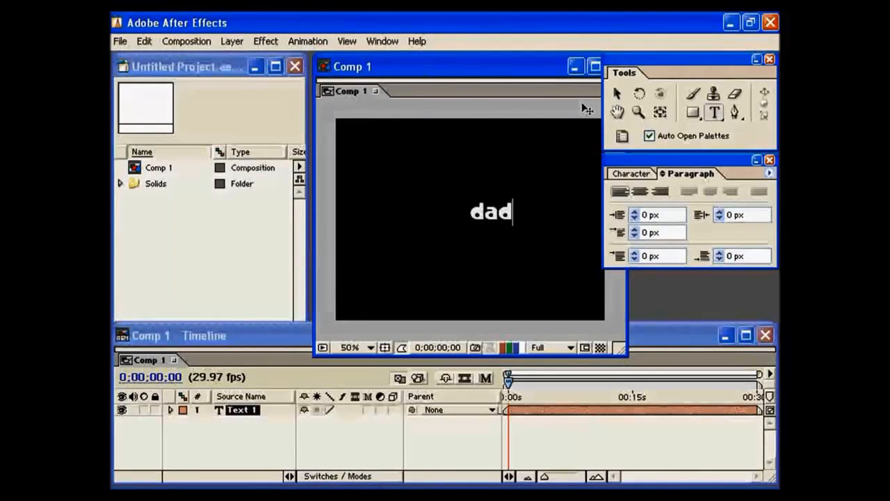
- Shift the dad text slightly left and scale it freely into larger, taller letters
{"action": "left_click", "coordinate": [617, 93]}
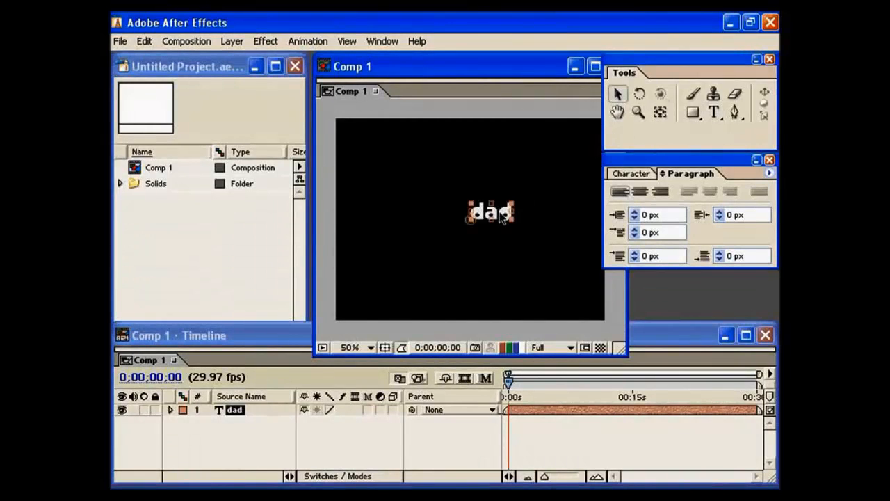
{"action": "left_click_drag", "start_coordinate": [500, 211], "coordinate": [518, 153]}
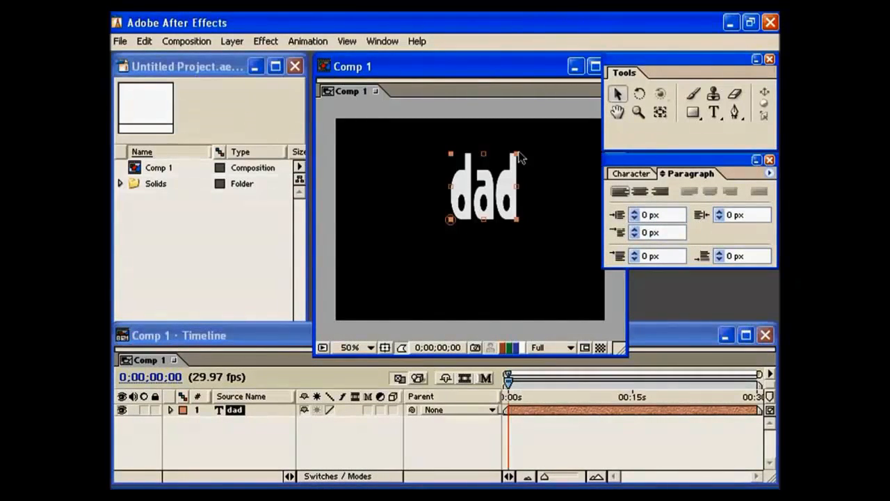
{"action": "mouse_move", "coordinate": [521, 158]}
{"action": "left_mouse_down"}
{"action": "mouse_move", "coordinate": [542, 157]}
{"action": "mouse_move", "coordinate": [534, 172]}
{"action": "mouse_move", "coordinate": [522, 168]}
{"action": "left_mouse_up"}
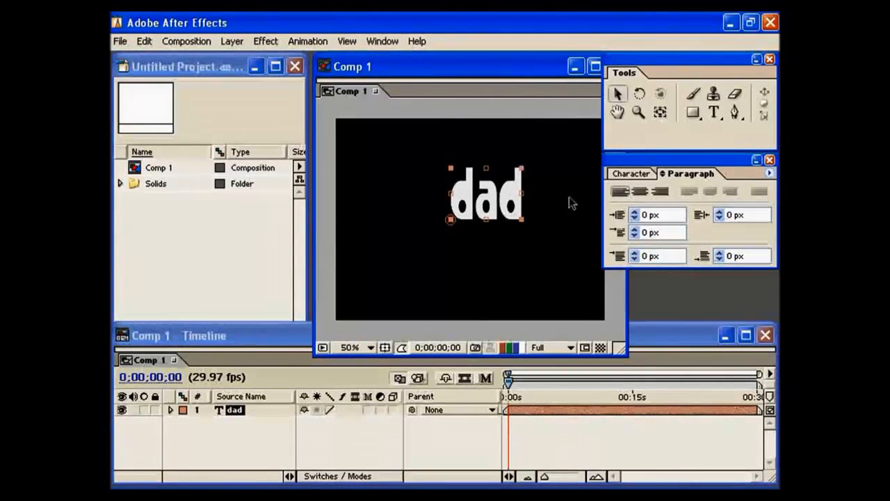
- Replace the dad text in the composition with "mom"
{"action": "left_click", "coordinate": [714, 112]}
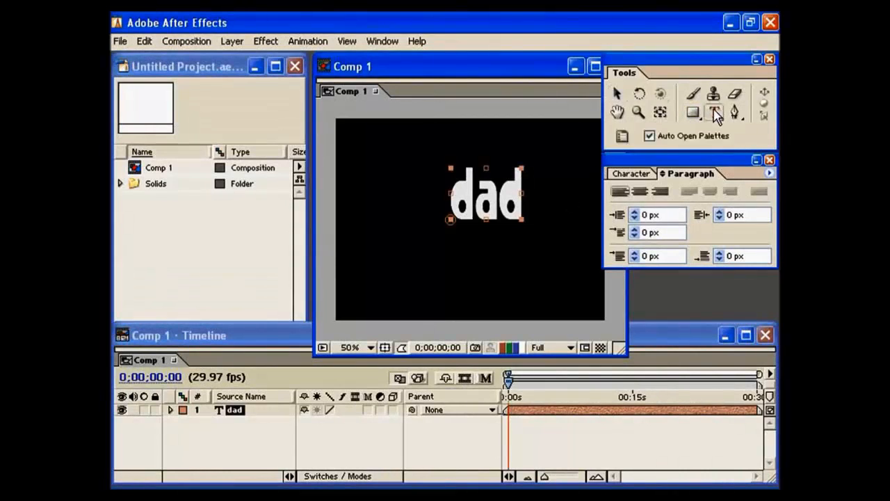
{"action": "left_click", "coordinate": [500, 197]}
{"action": "left_click", "coordinate": [670, 194]}
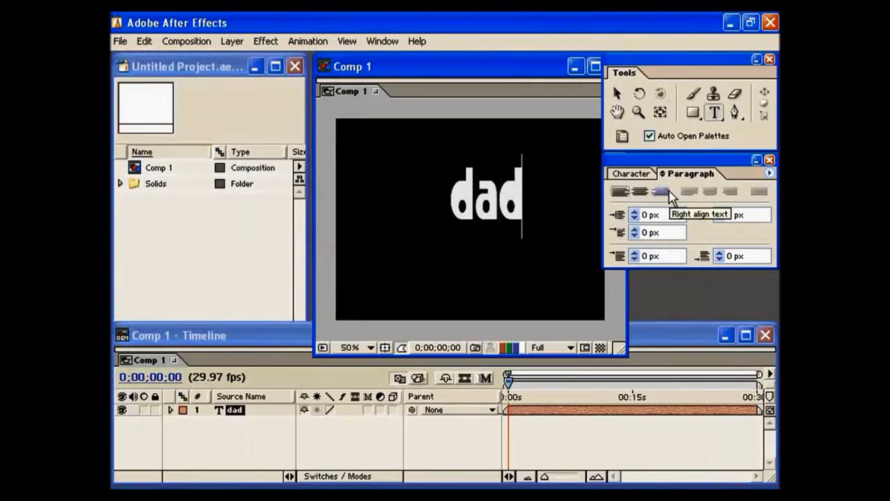
{"action": "key", "text": "BackSpace"}
{"action": "key", "text": "BackSpace"}
{"action": "key", "text": "BackSpace"}
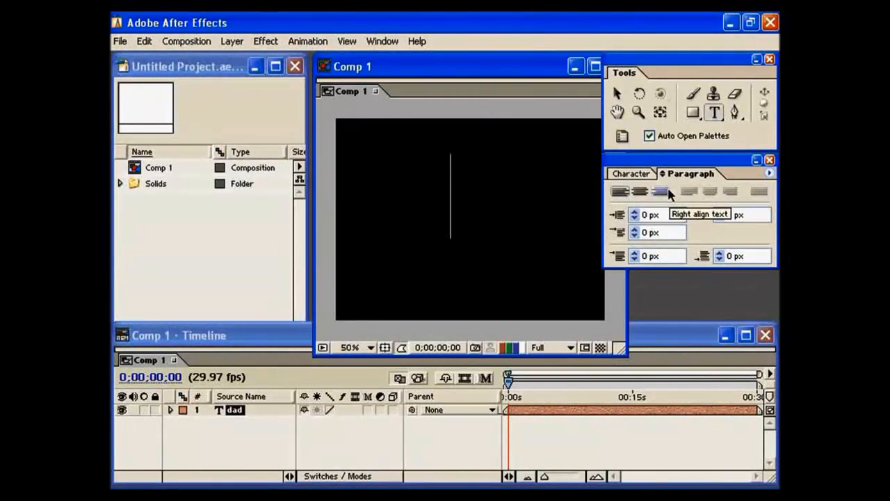
{"action": "type", "text": "mom"}
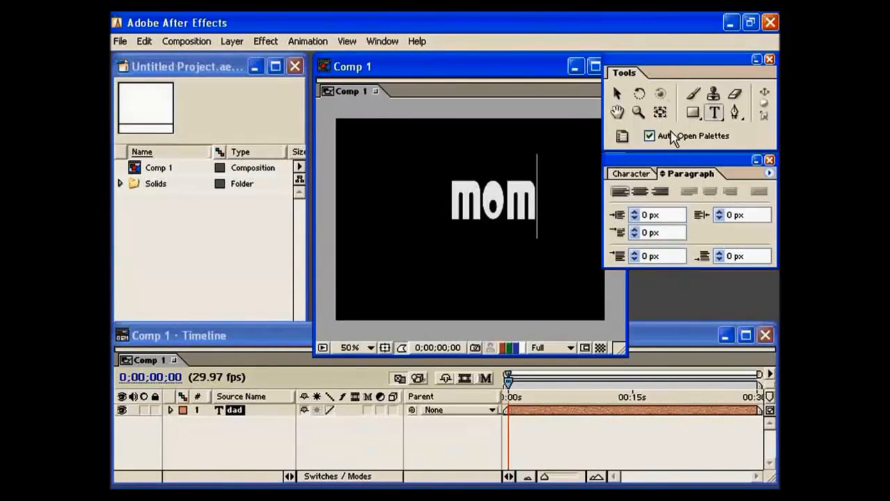
- Shift the mom text slightly right and up, and scale it freely to narrower letters
{"action": "left_click", "coordinate": [617, 96]}
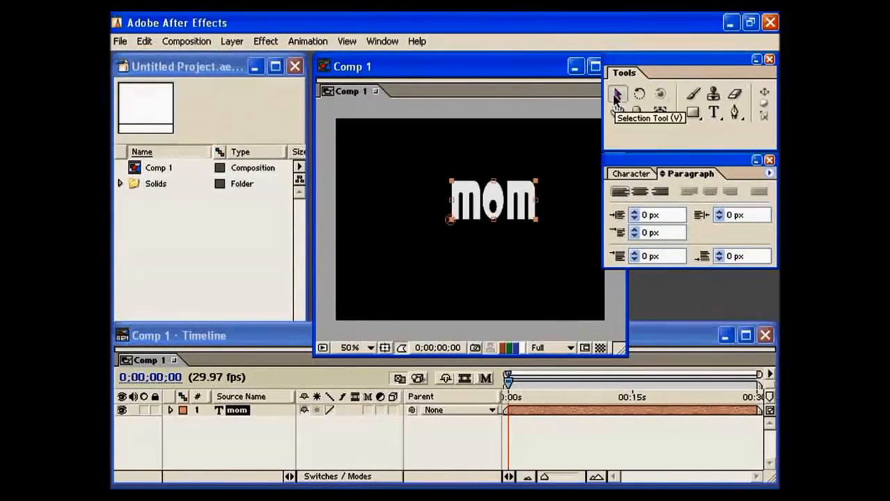
{"action": "mouse_move", "coordinate": [501, 208]}
{"action": "left_mouse_down"}
{"action": "mouse_move", "coordinate": [430, 209]}
{"action": "mouse_move", "coordinate": [489, 231]}
{"action": "mouse_move", "coordinate": [499, 207]}
{"action": "mouse_move", "coordinate": [513, 207]}
{"action": "left_mouse_up"}
{"action": "left_click_drag", "start_coordinate": [549, 223], "coordinate": [530, 217]}
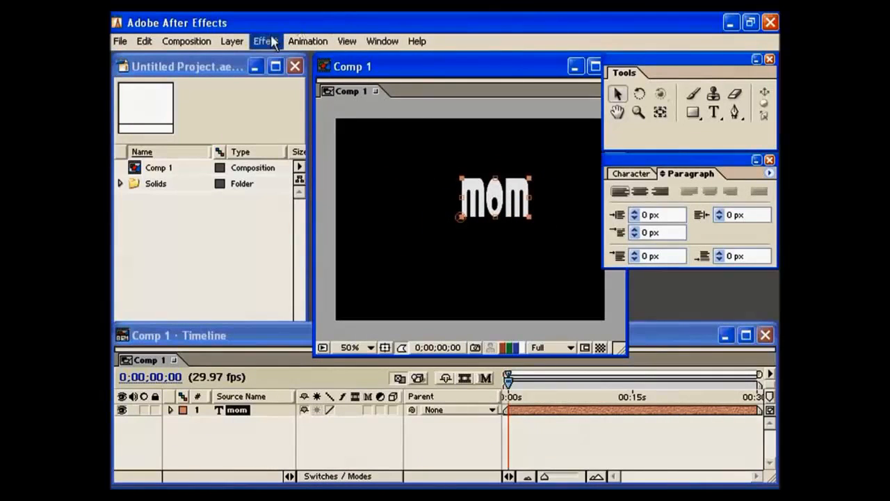
- Create a new 640 by 480 pixel deep blue solid layer with square pixels
{"action": "left_click", "coordinate": [232, 41]}
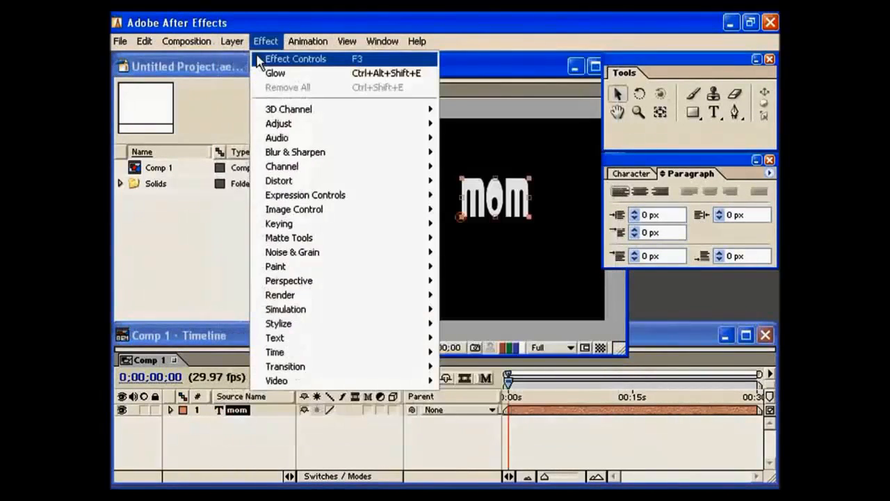
{"action": "mouse_move", "coordinate": [251, 60]}
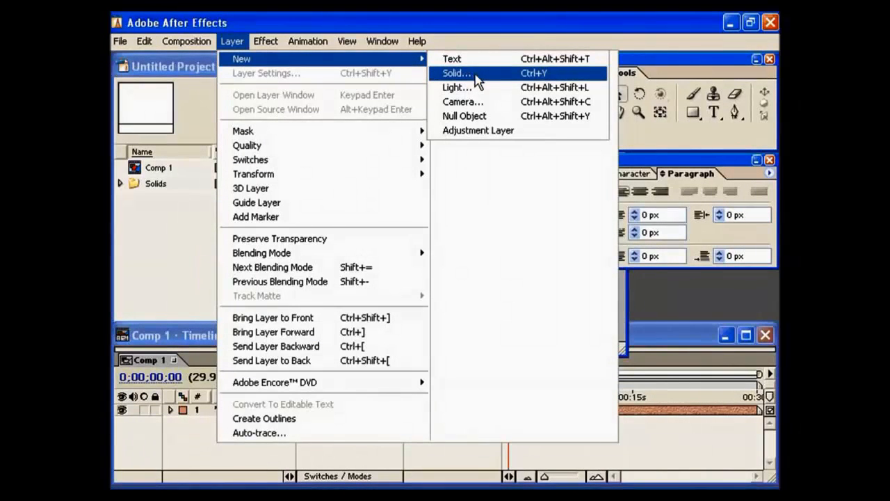
{"action": "left_click", "coordinate": [508, 76]}
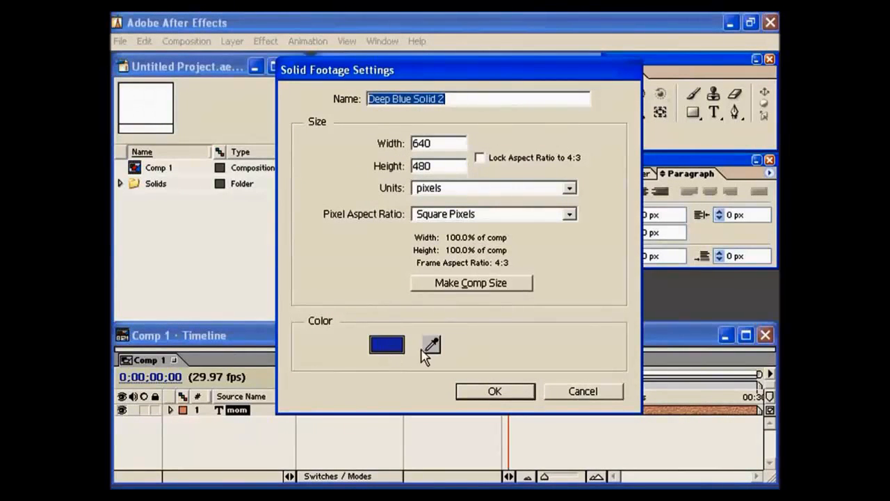
{"action": "left_click", "coordinate": [494, 391]}
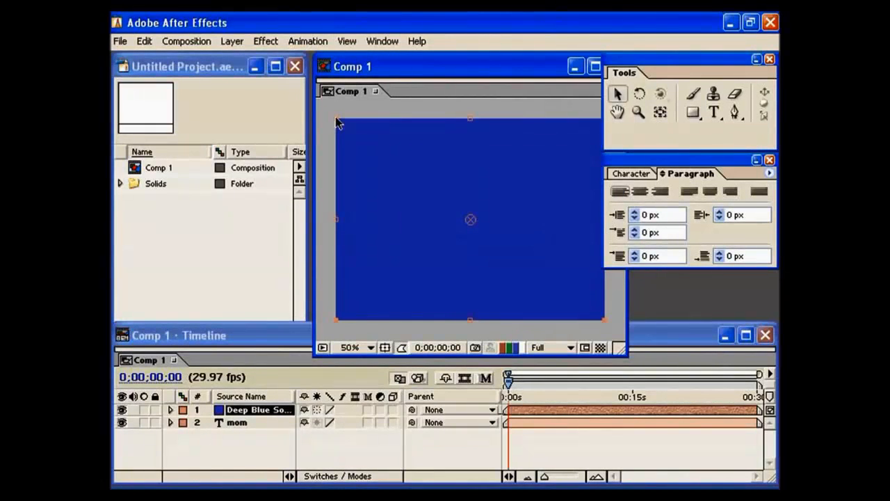
- Scale the deep blue solid down to a small landscape rectangle and place it in the lower-left part of the composition
{"action": "left_click_drag", "start_coordinate": [337, 119], "coordinate": [429, 302]}
{"action": "left_click_drag", "start_coordinate": [487, 254], "coordinate": [407, 266]}
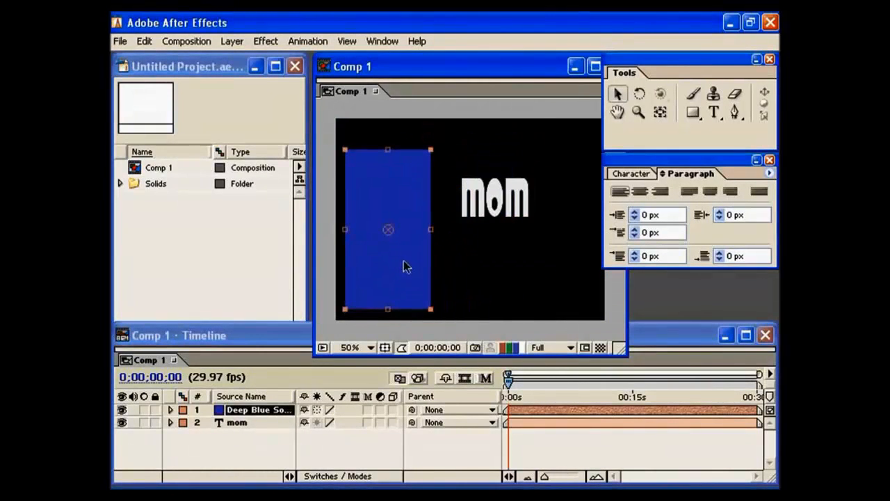
{"action": "left_click_drag", "start_coordinate": [431, 150], "coordinate": [465, 194]}
{"action": "left_click_drag", "start_coordinate": [400, 213], "coordinate": [440, 238]}
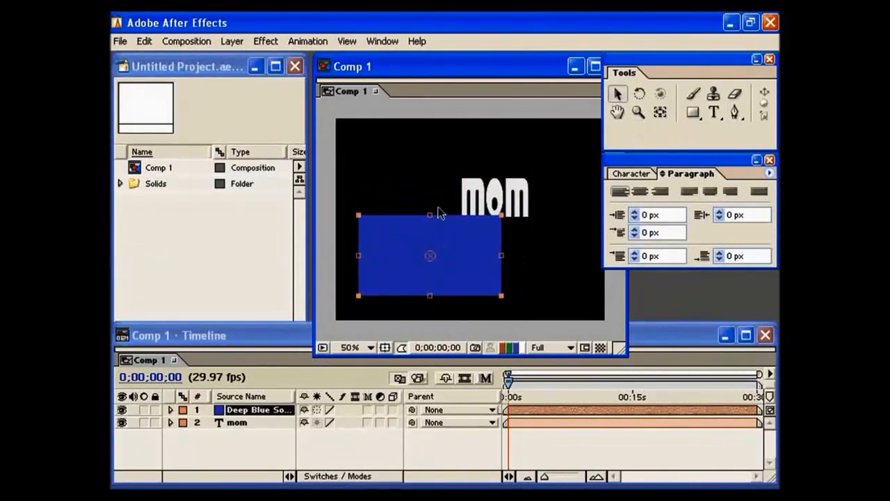
- Add a null object layer and move it to the empty area above the blue solid, left of the mom text
{"action": "left_click", "coordinate": [230, 42]}
{"action": "mouse_move", "coordinate": [239, 58]}
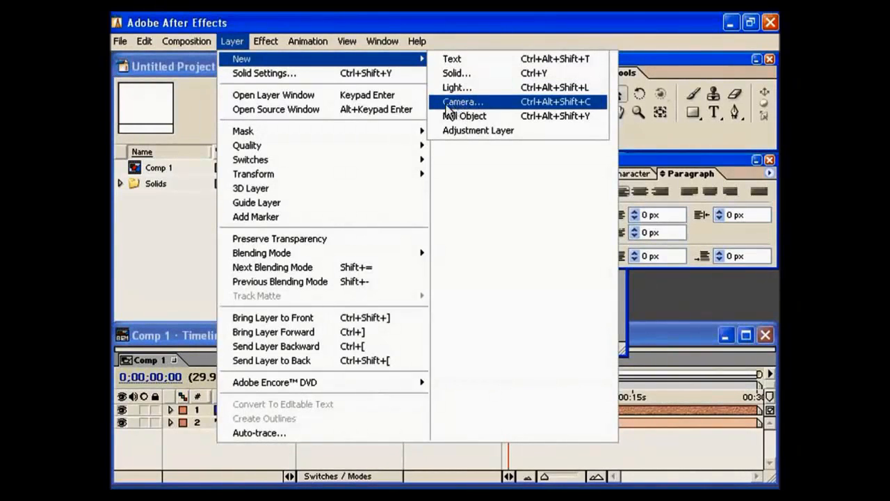
{"action": "left_click", "coordinate": [468, 117]}
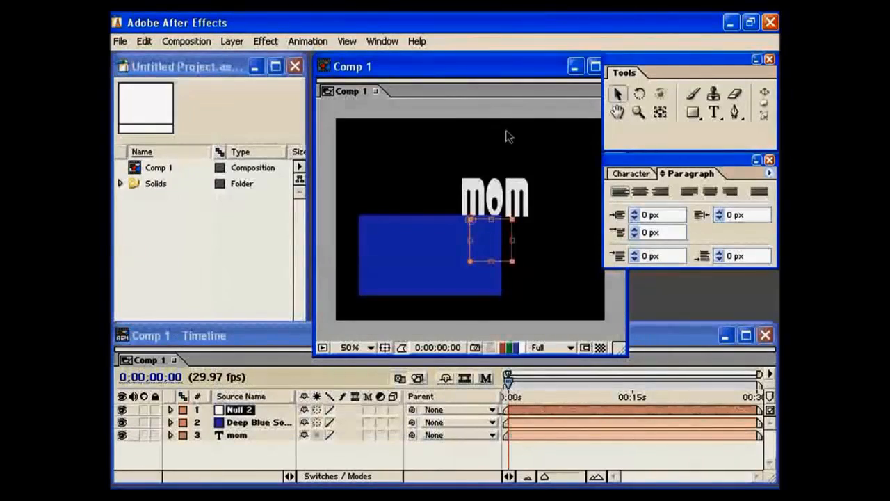
{"action": "left_click_drag", "start_coordinate": [445, 221], "coordinate": [419, 170]}
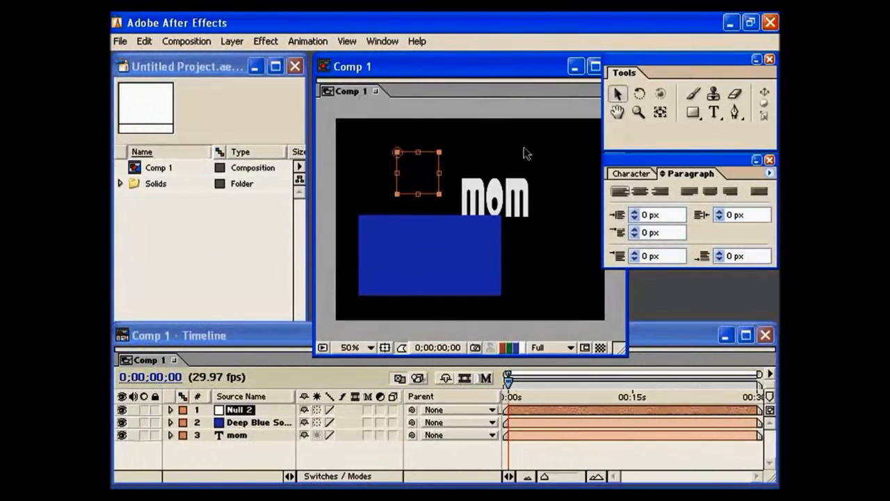
- Add a new adjustment layer to Comp 1
{"action": "left_click", "coordinate": [234, 41]}
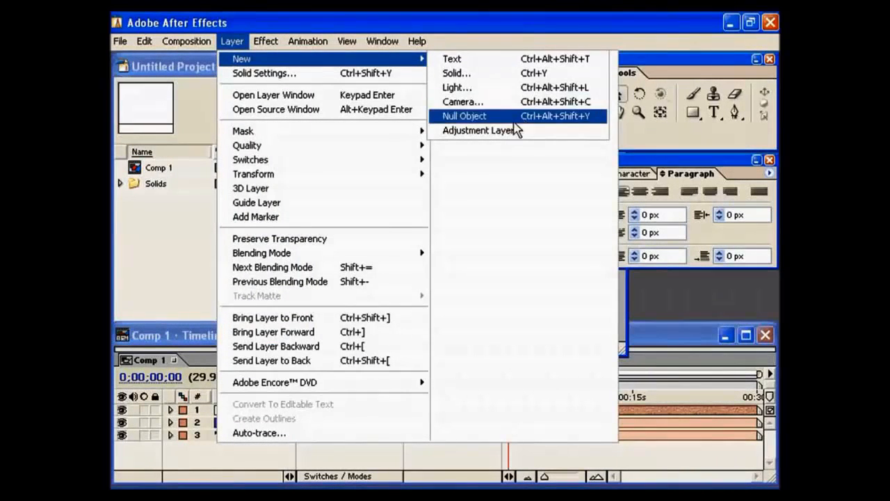
{"action": "left_click", "coordinate": [479, 131]}
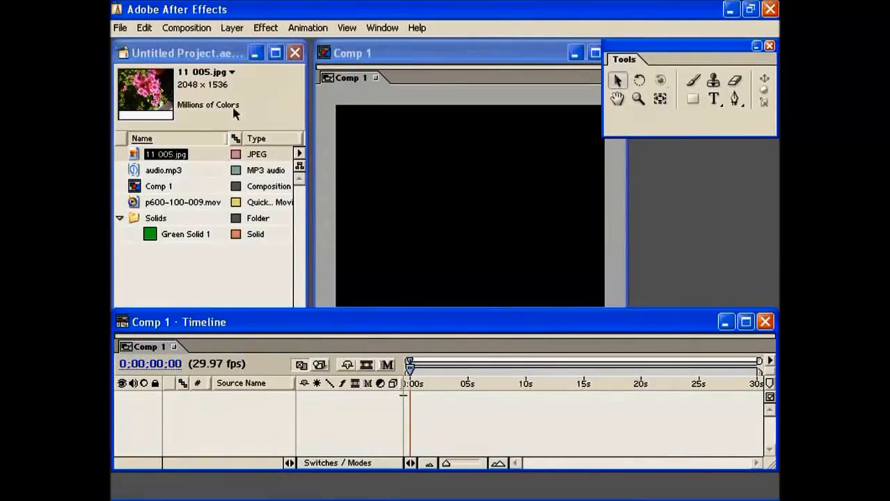
- Create a new 640 by 480 pixel solid layer in the empty Comp 1, with its color set to deep red
{"action": "left_click", "coordinate": [232, 29]}
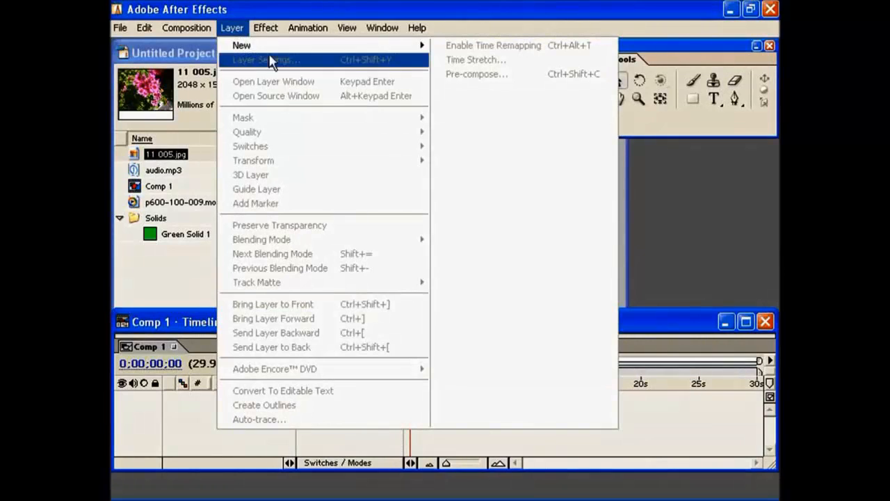
{"action": "mouse_move", "coordinate": [288, 47]}
{"action": "left_click", "coordinate": [478, 61]}
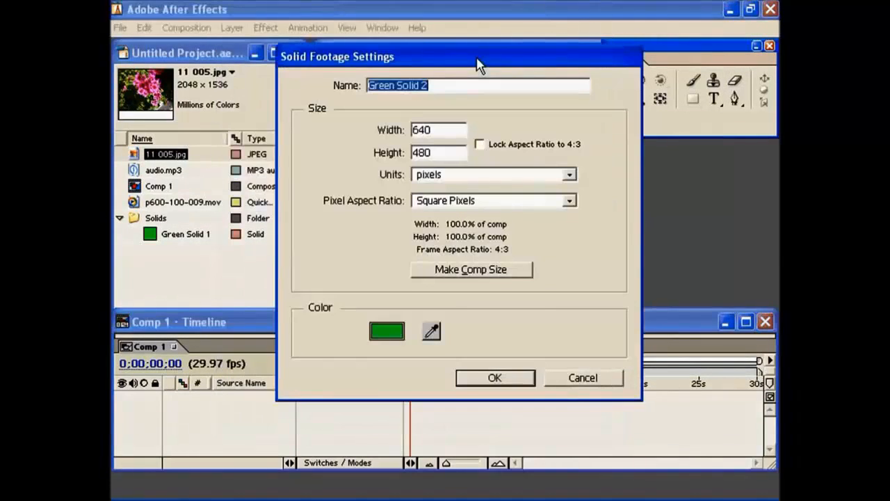
{"action": "left_click", "coordinate": [395, 333]}
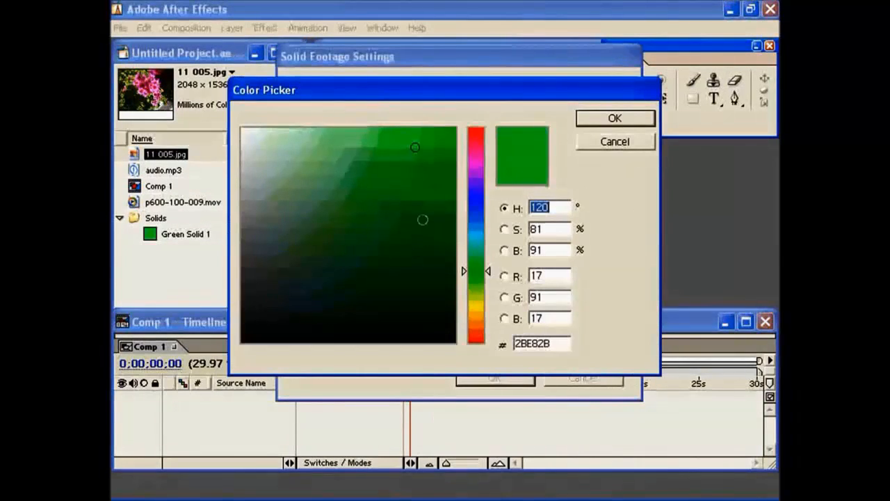
{"action": "left_click", "coordinate": [408, 189]}
{"action": "left_click_drag", "start_coordinate": [481, 144], "coordinate": [497, 102]}
{"action": "left_click", "coordinate": [582, 119]}
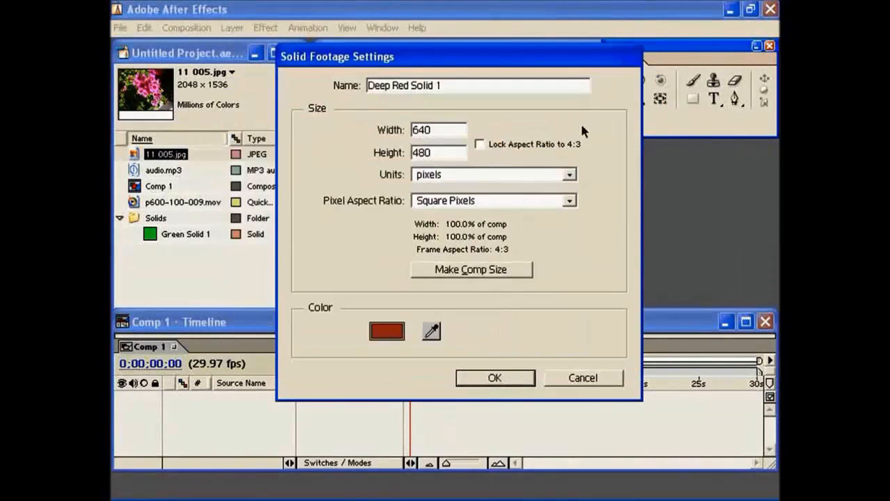
{"action": "left_click", "coordinate": [495, 382]}
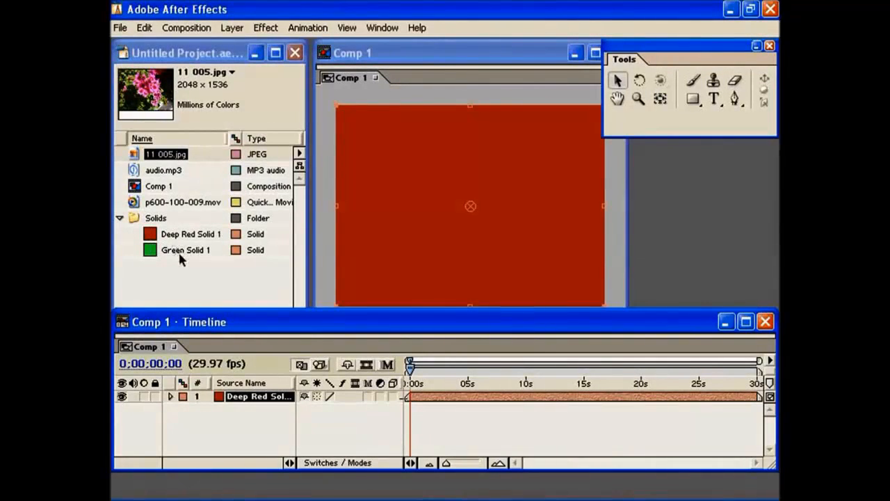
- Add a second Deep Red Solid 1, Green Solid 1 and 11 005.jpg to the timeline, with 11 005.jpg as the top layer
{"action": "left_click_drag", "start_coordinate": [173, 241], "coordinate": [244, 410]}
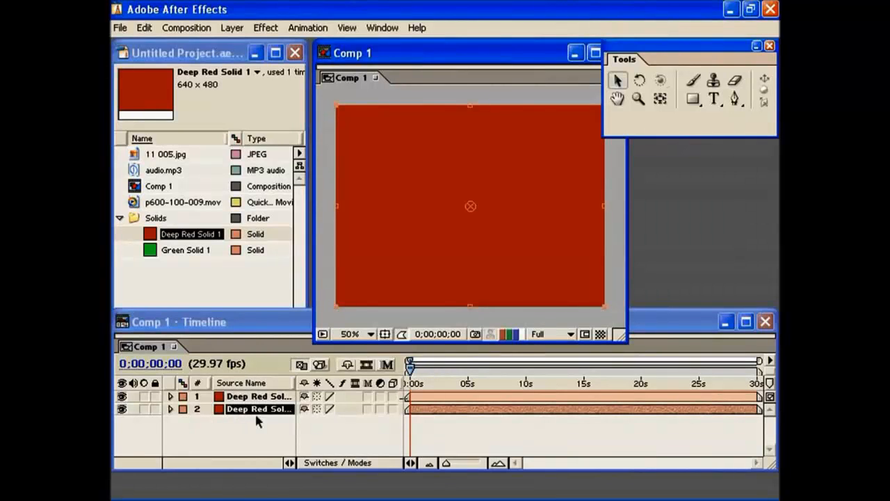
{"action": "left_click_drag", "start_coordinate": [197, 249], "coordinate": [254, 409]}
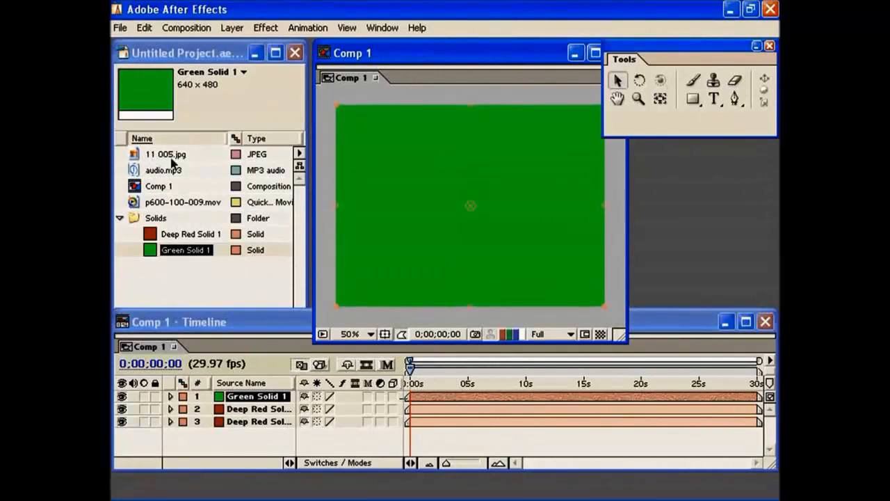
{"action": "left_click", "coordinate": [217, 73]}
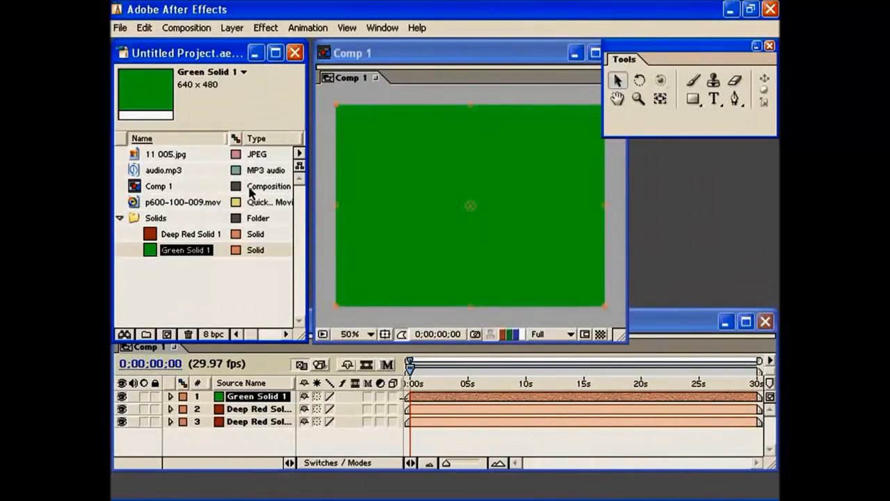
{"action": "left_click", "coordinate": [171, 156]}
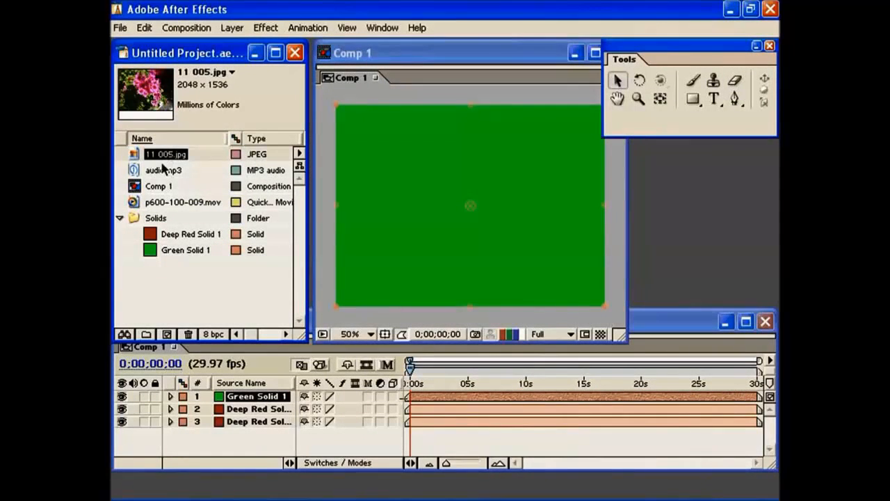
{"action": "left_click_drag", "start_coordinate": [160, 162], "coordinate": [242, 398]}
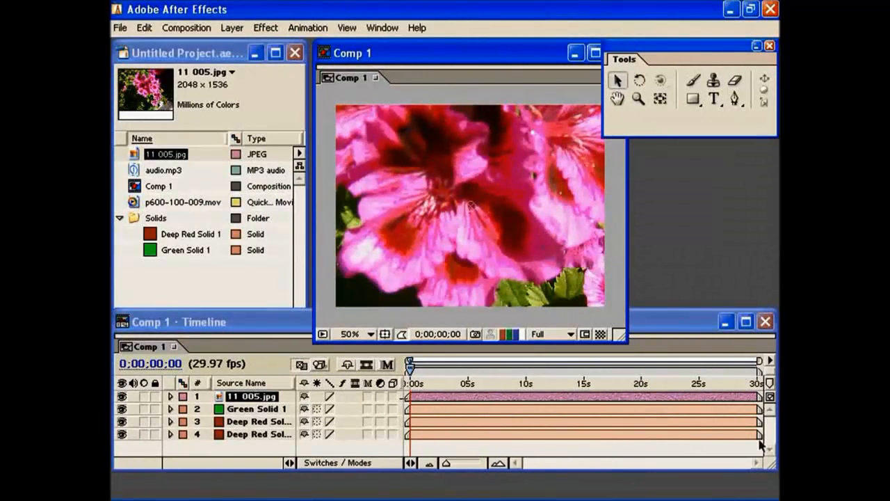
- Add p600-100-009.mov to the timeline above 11 005.jpg, and place audio.mp3 as the top layer, both starting at 0 seconds
{"action": "left_click", "coordinate": [174, 203]}
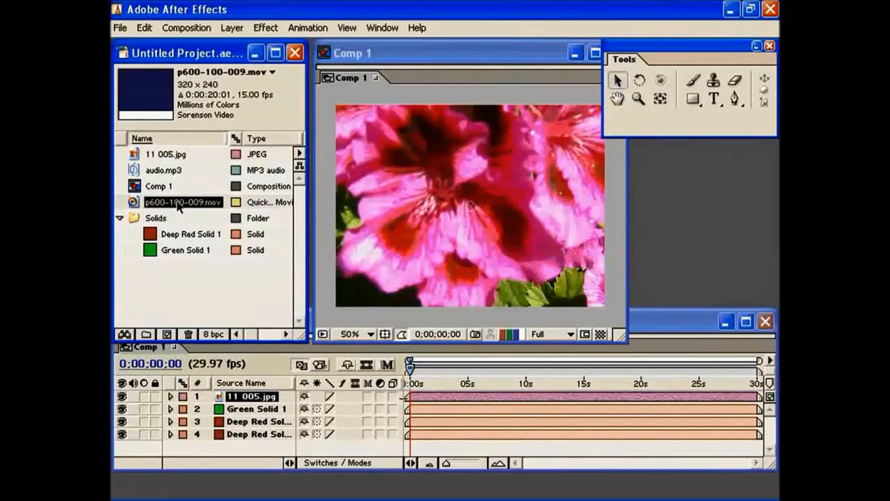
{"action": "left_click_drag", "start_coordinate": [180, 205], "coordinate": [214, 395]}
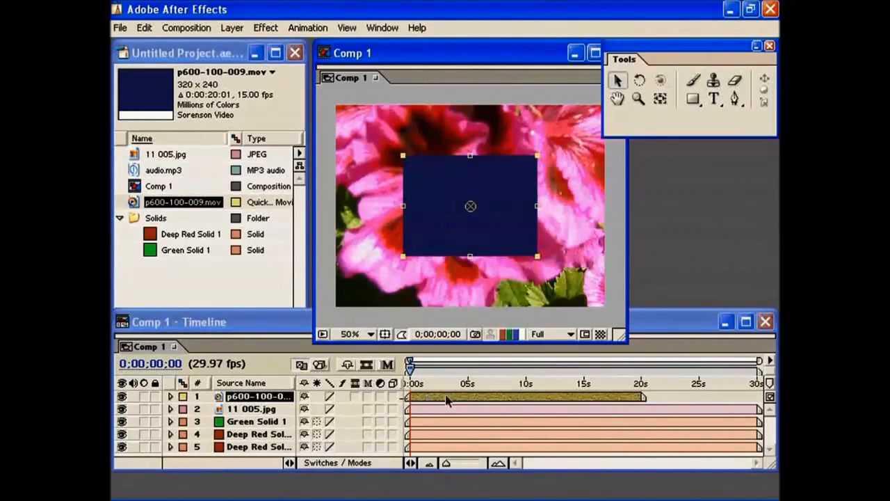
{"action": "left_click", "coordinate": [403, 404]}
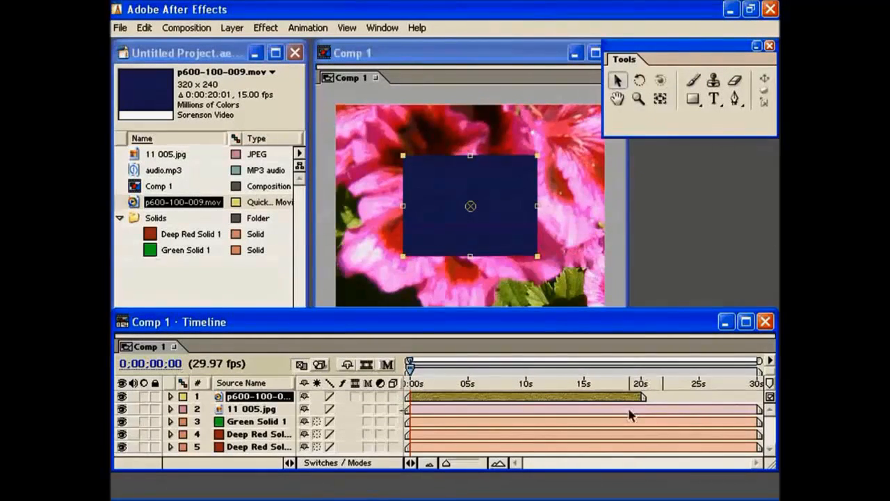
{"action": "left_click_drag", "start_coordinate": [182, 174], "coordinate": [225, 397]}
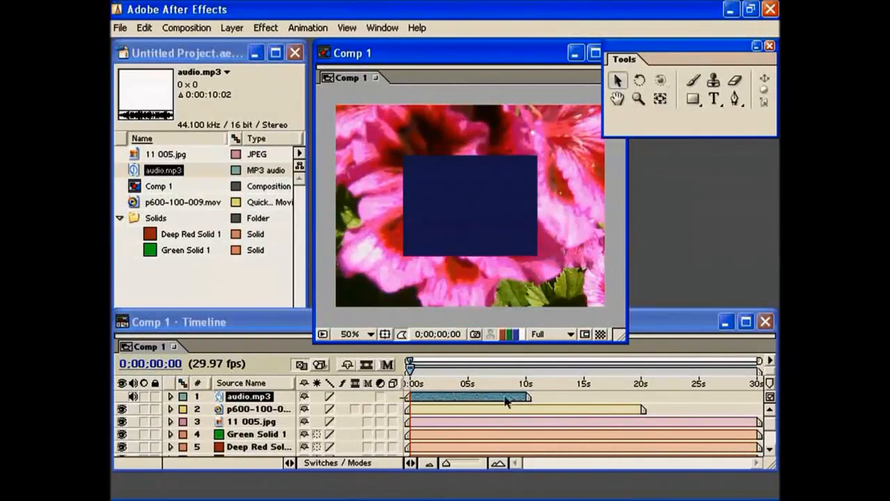
{"action": "mouse_move", "coordinate": [411, 371]}
{"action": "left_mouse_down"}
{"action": "mouse_move", "coordinate": [628, 372]}
{"action": "mouse_move", "coordinate": [590, 376]}
{"action": "mouse_move", "coordinate": [669, 363]}
{"action": "mouse_move", "coordinate": [527, 373]}
{"action": "mouse_move", "coordinate": [428, 367]}
{"action": "mouse_move", "coordinate": [407, 376]}
{"action": "left_mouse_up"}
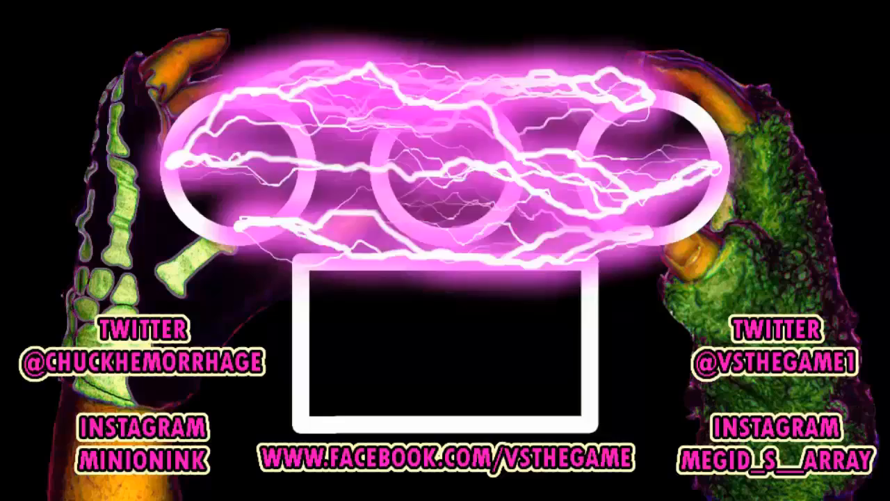